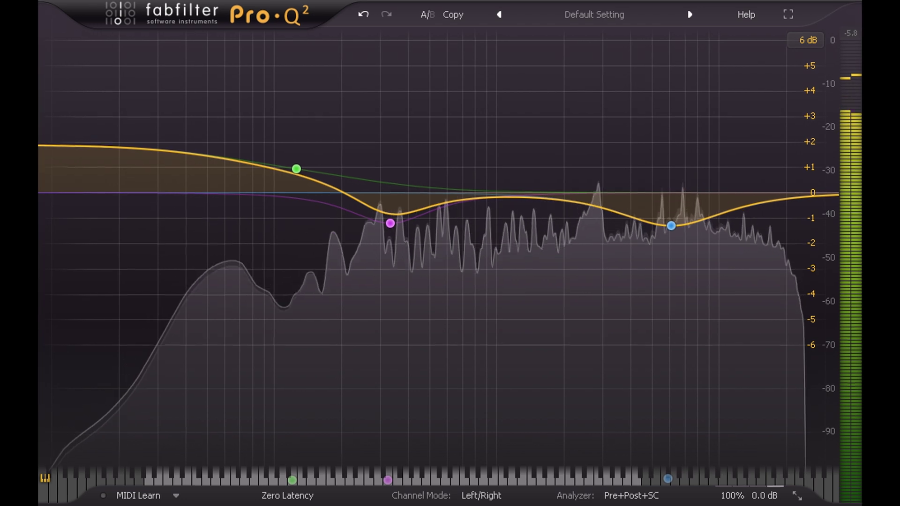
Launch EQ Match from the analyzer settings popup for the three-band EQ curve
click(630, 495)
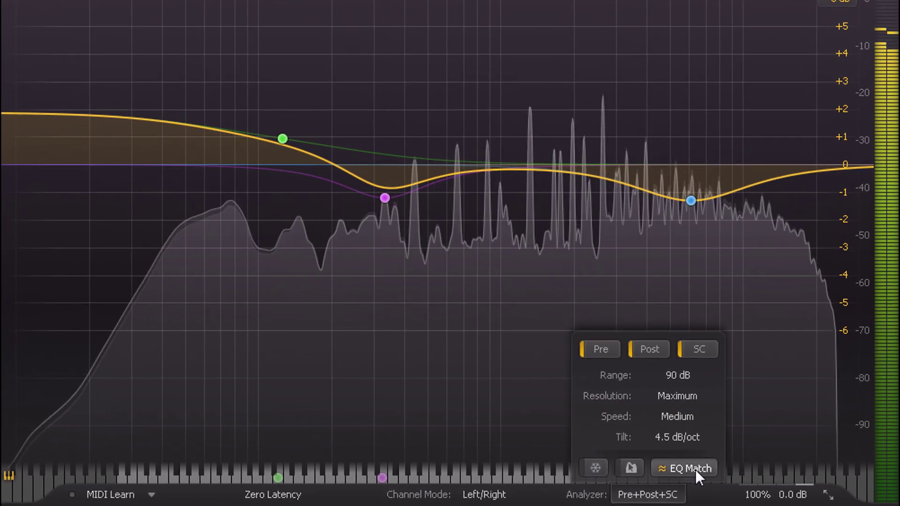
click(696, 468)
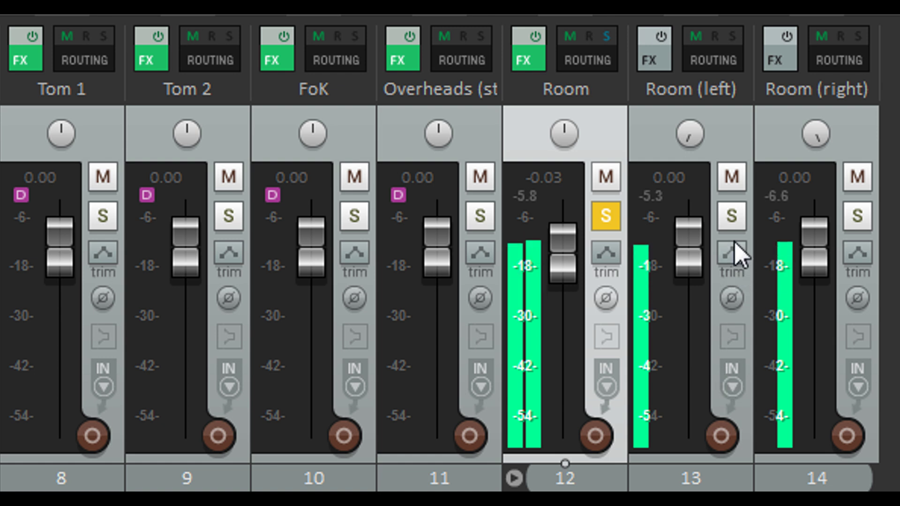
Solo Room (right), leaving Room (left) unsoloed after a brief solo toggle
click(737, 216)
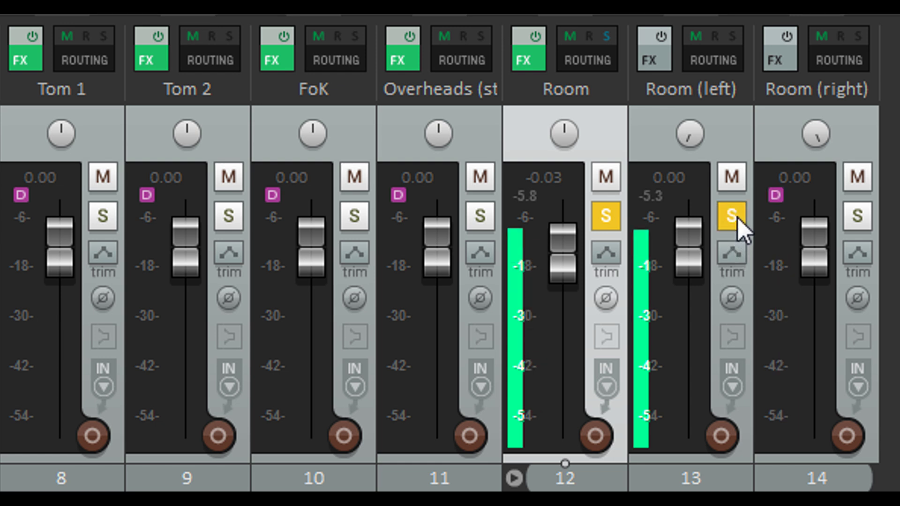
click(737, 217)
click(859, 218)
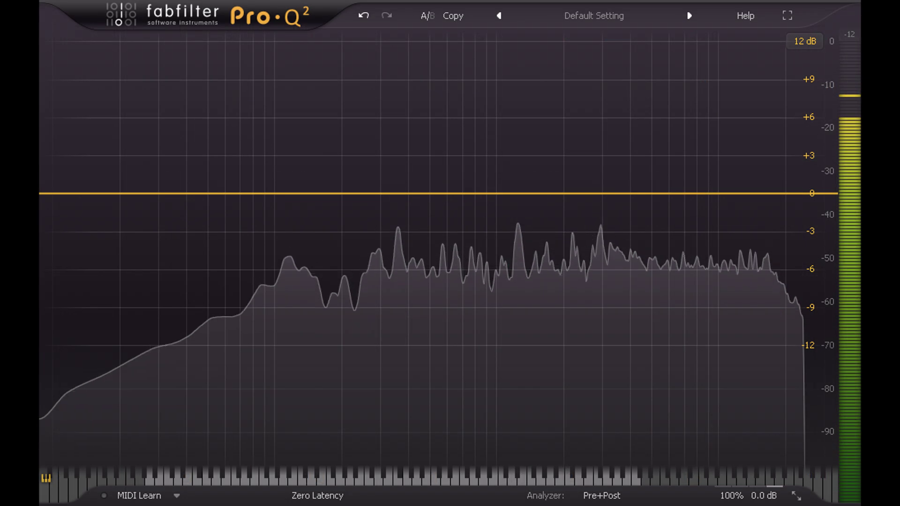
Switch the analyzer to Pre+Post+SC so the red sidechain spectrum appears
click(603, 497)
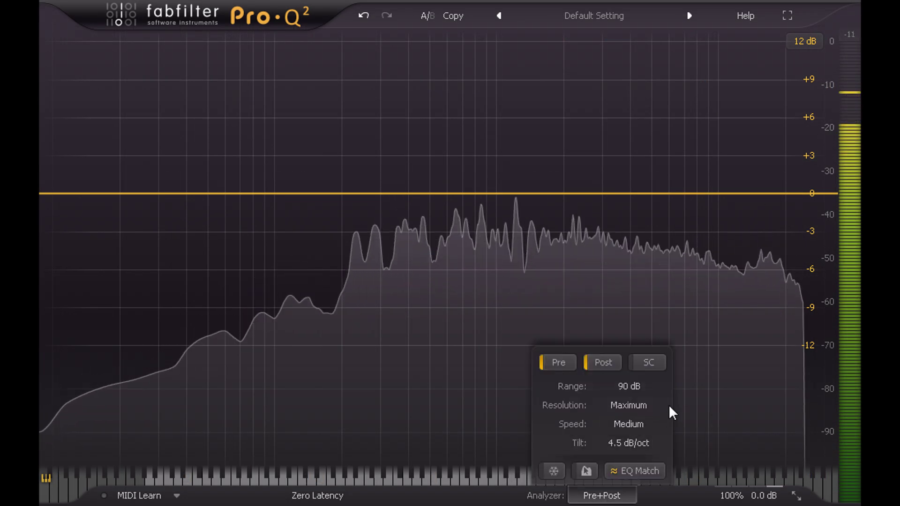
click(652, 364)
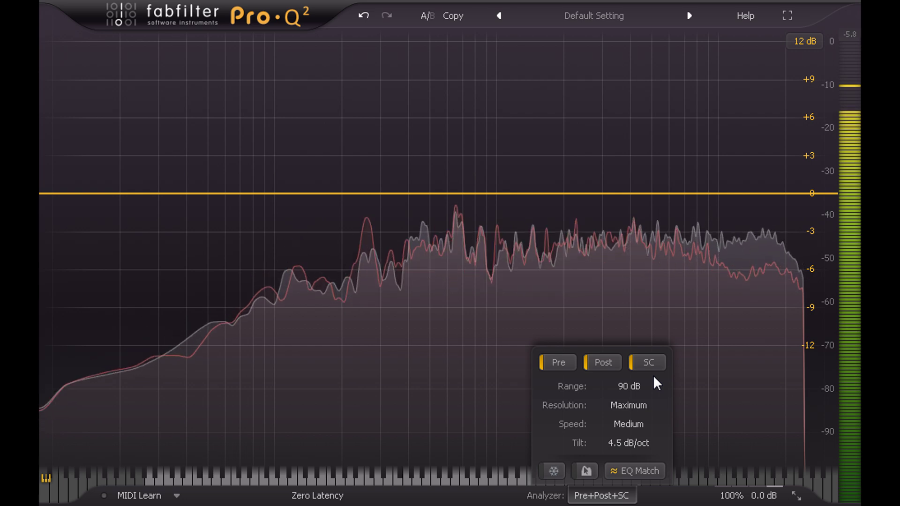
Start EQ Match with Side Chain as the reference source
click(630, 466)
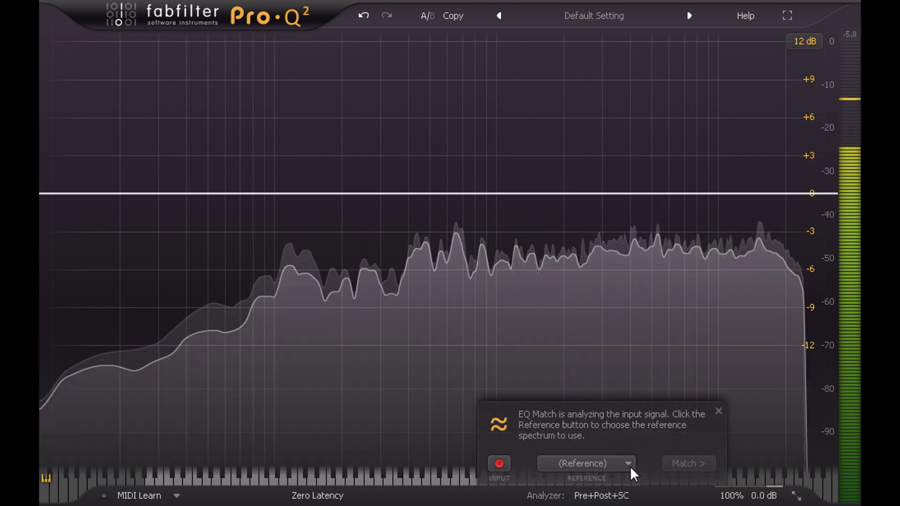
click(623, 462)
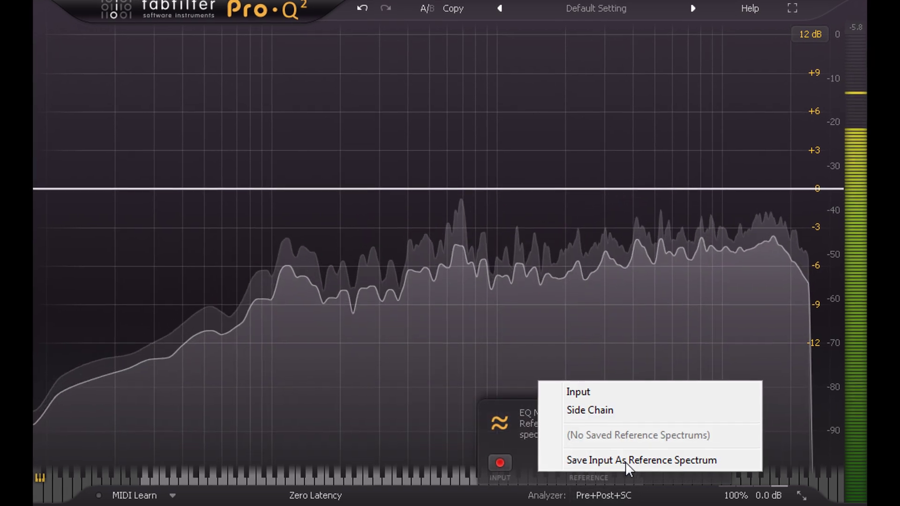
click(643, 413)
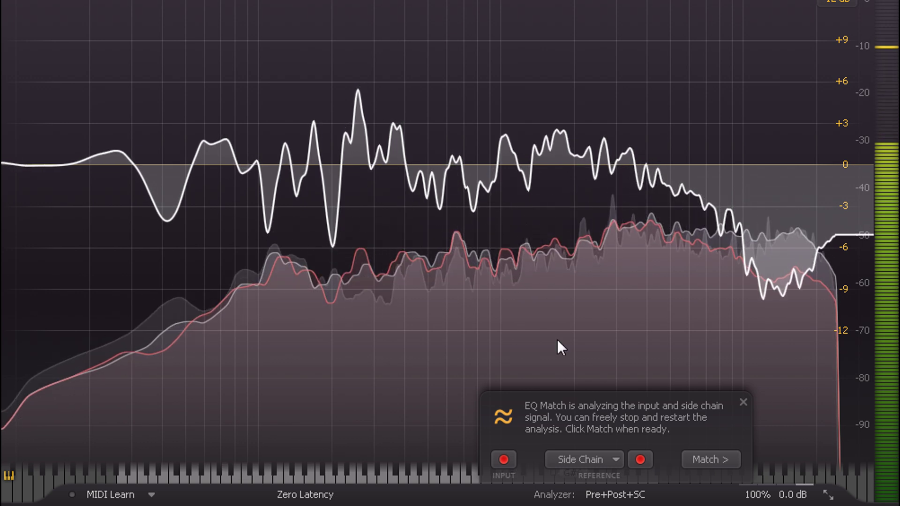
Fit the difference curve with 24 matching bands and finish the match
click(698, 455)
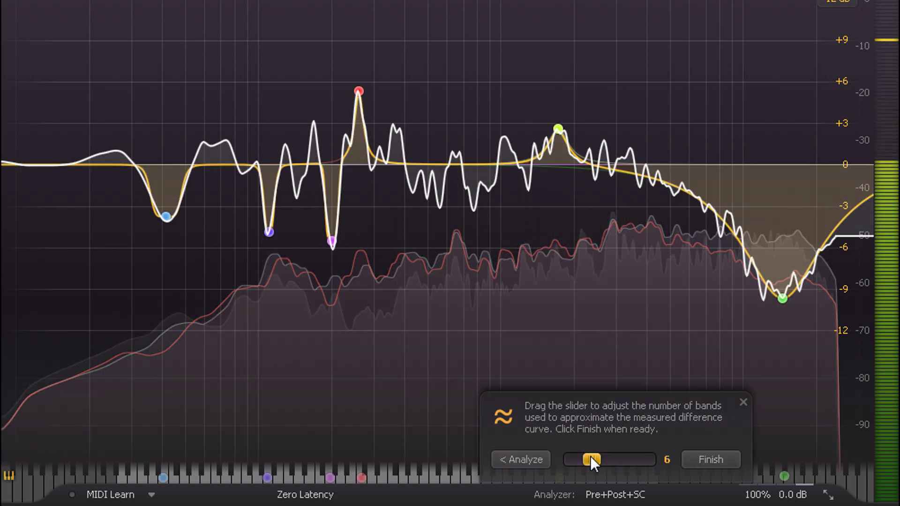
drag(592, 459, 657, 460)
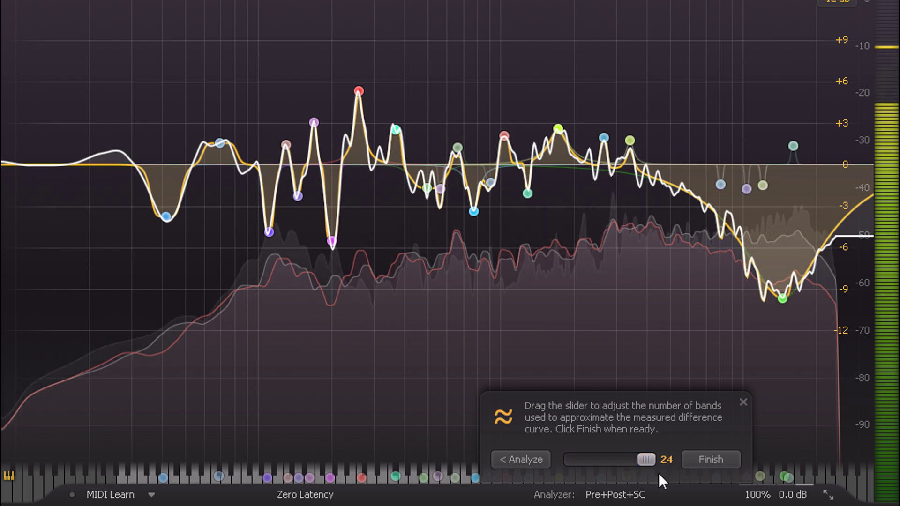
click(710, 459)
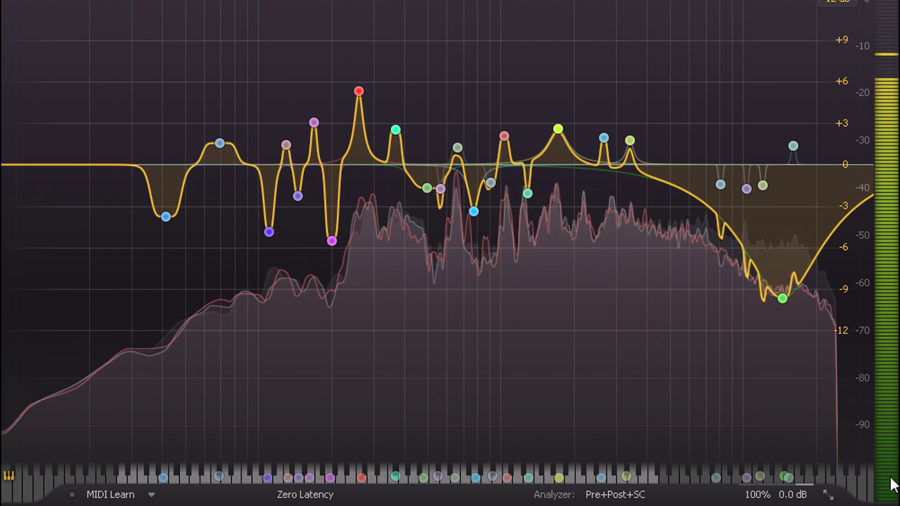
A/B the matched curve with bypass, then delete the selected midrange bands
mouse_move(754, 492)
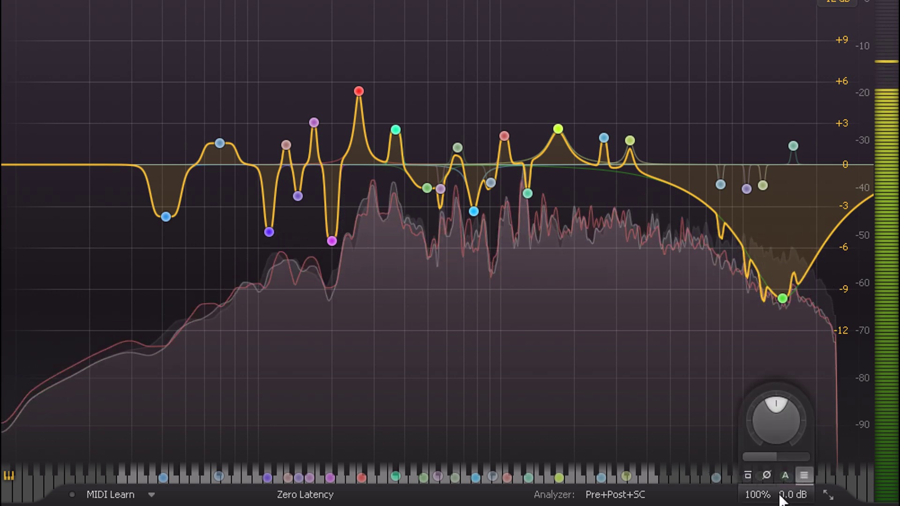
click(747, 475)
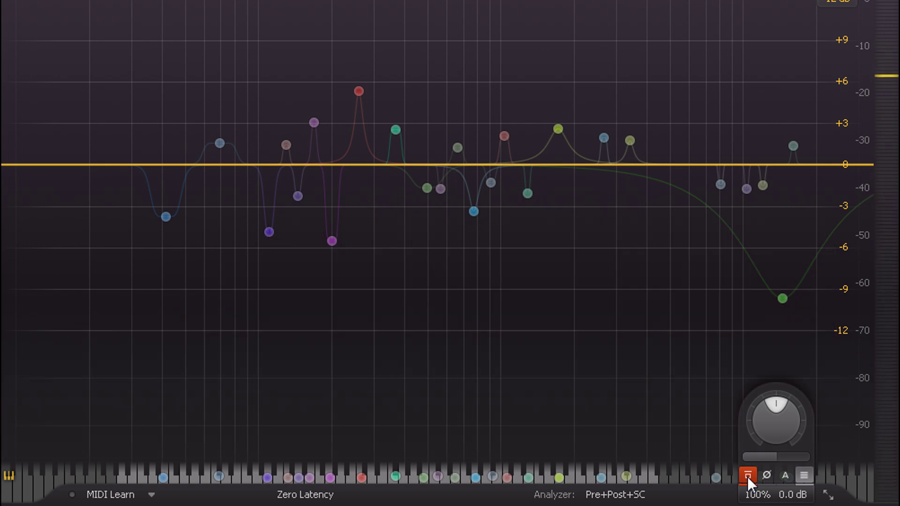
click(747, 475)
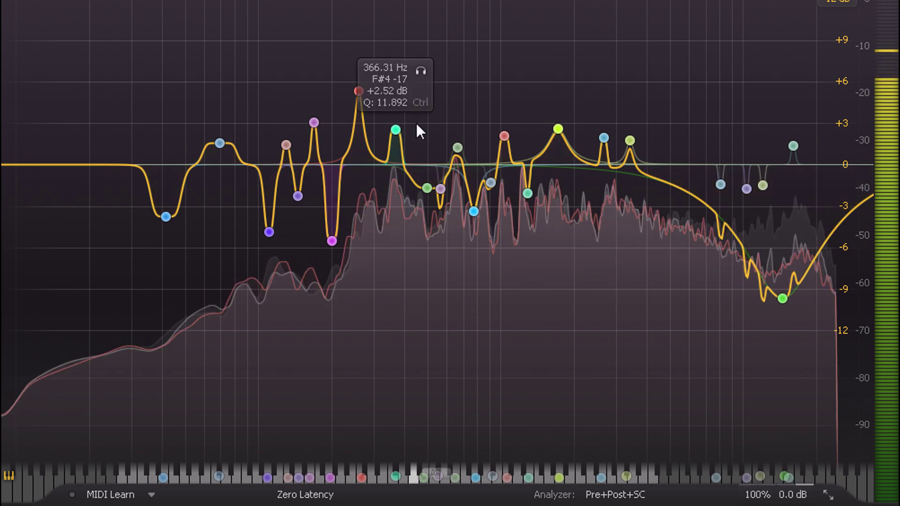
drag(381, 92, 676, 259)
click(688, 375)
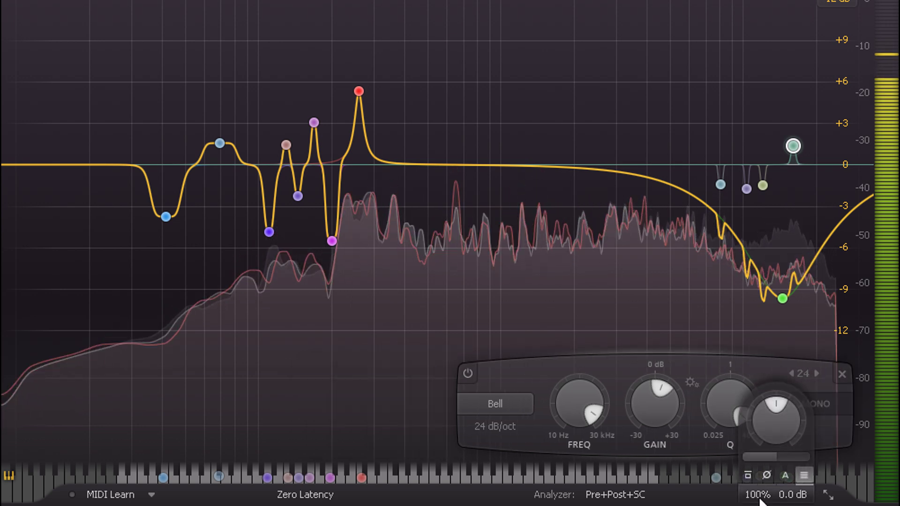
Compare the trimmed curve against bypass twice, ending with the EQ enabled
click(747, 475)
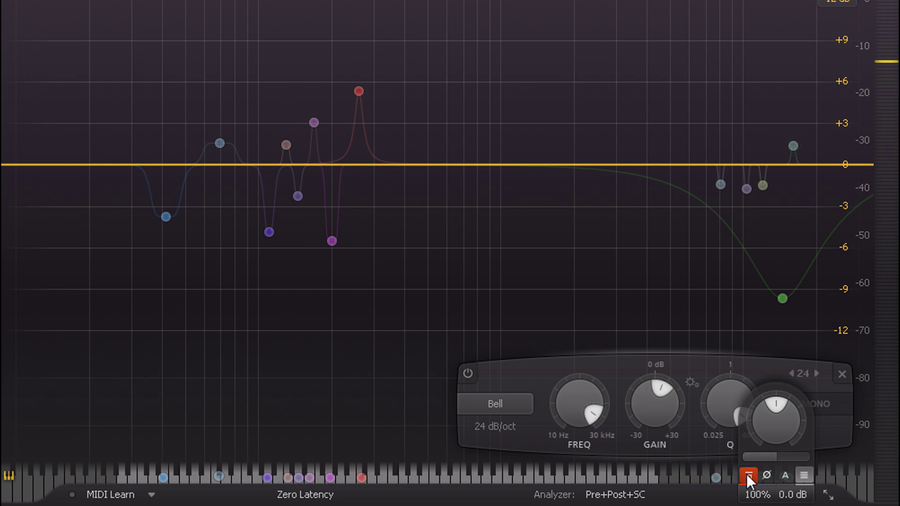
click(747, 476)
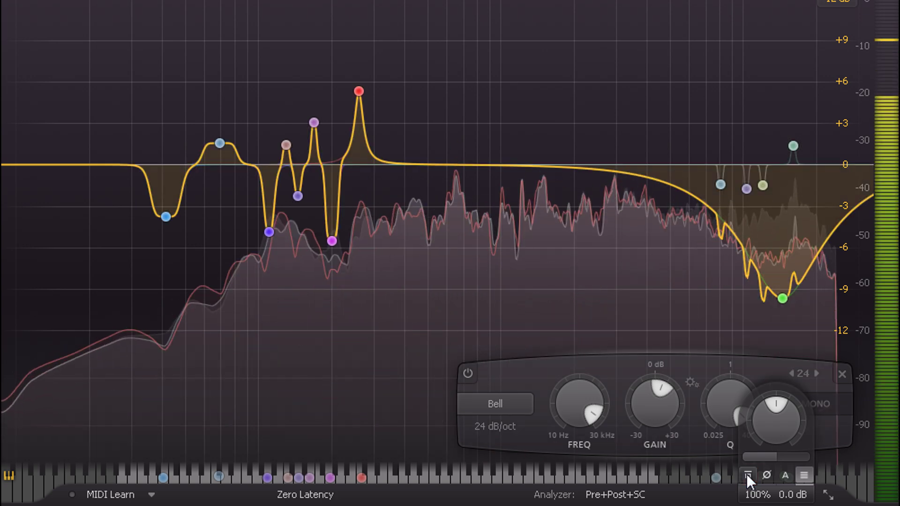
click(747, 475)
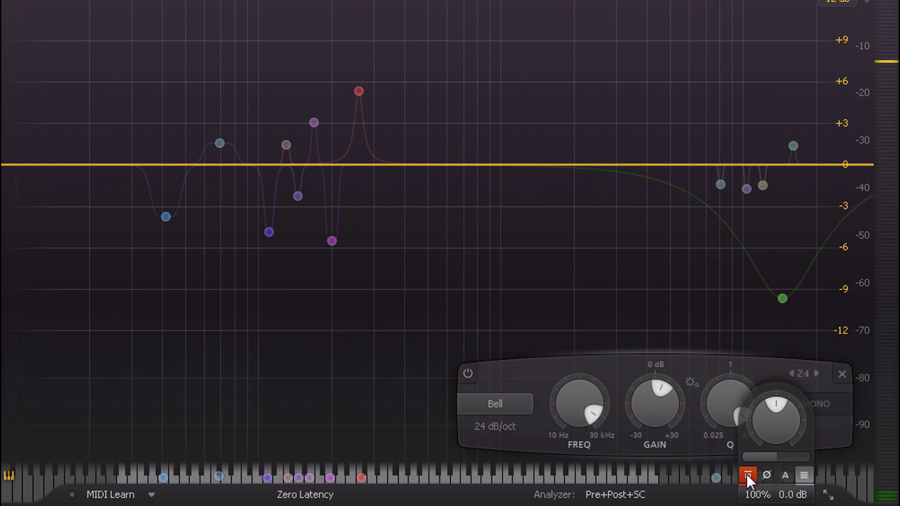
click(747, 476)
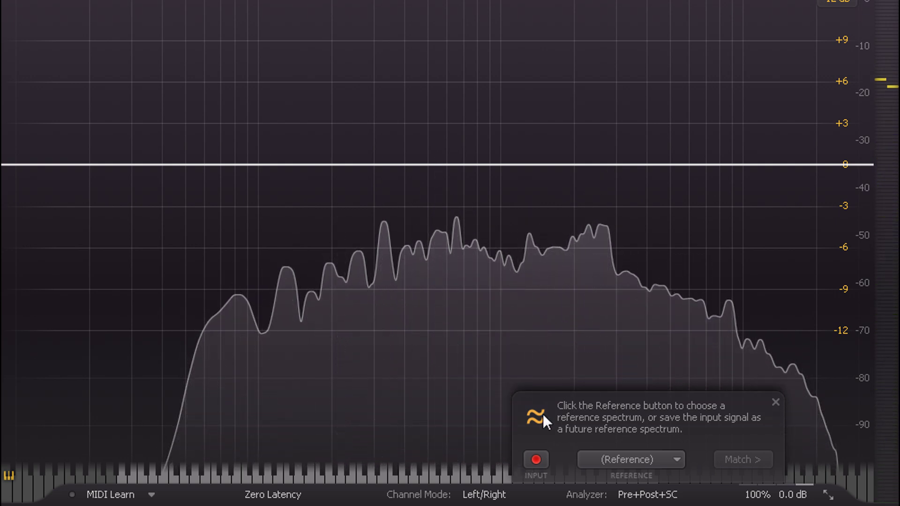
Set Input as the EQ Match reference and play audio so it gets analysed
click(678, 457)
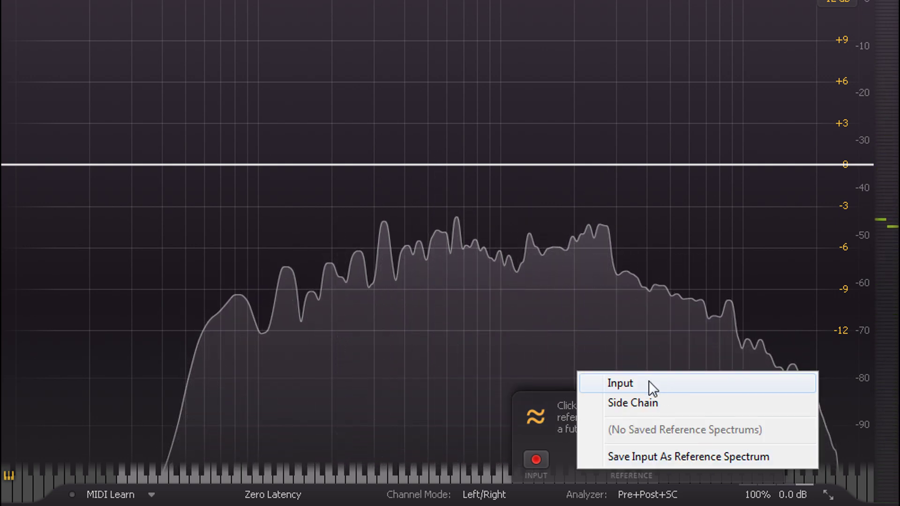
click(635, 385)
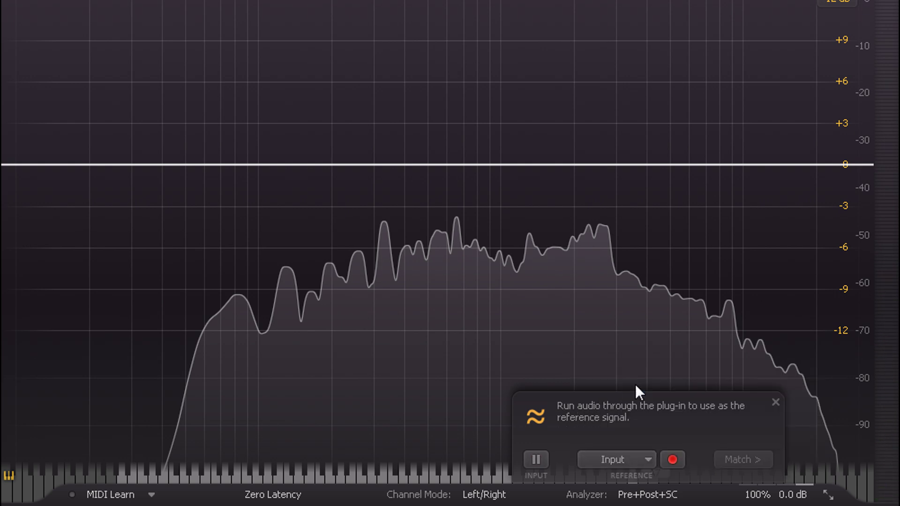
key(space)
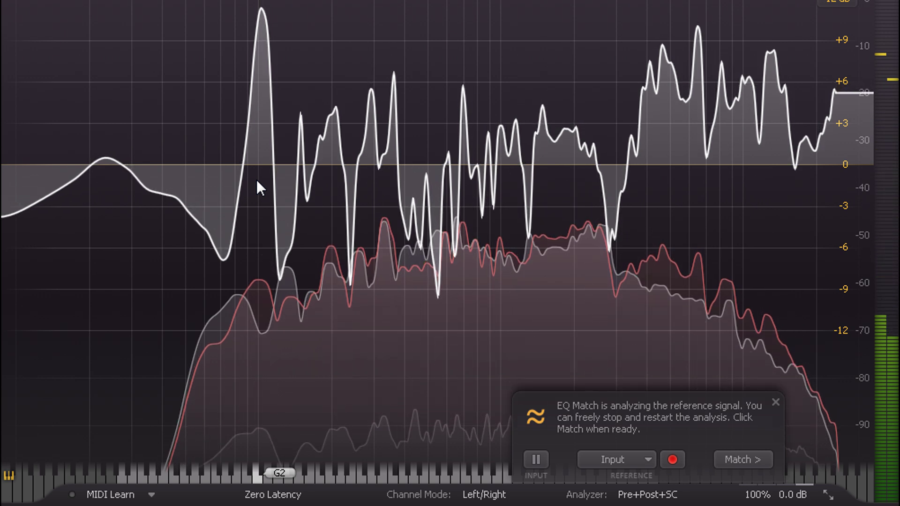
Fit the difference curve with a 7-band match and finish
click(731, 464)
drag(640, 462, 618, 459)
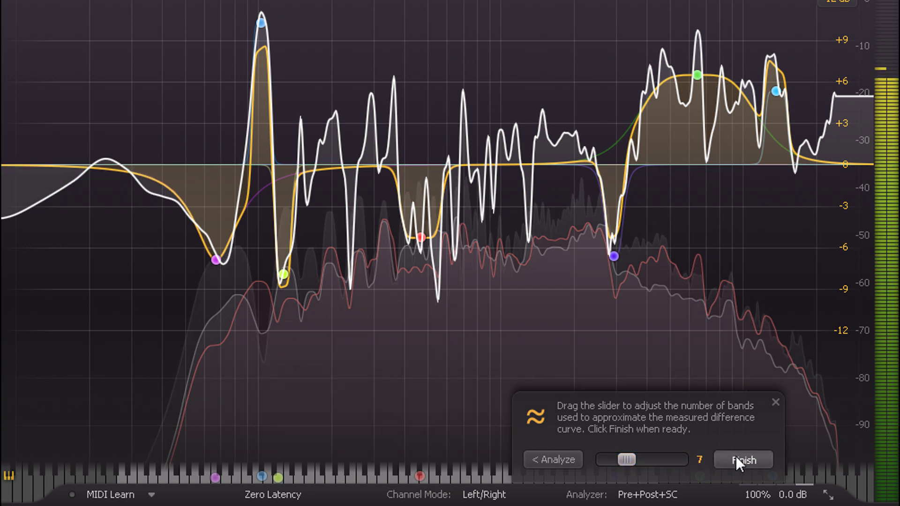
click(736, 456)
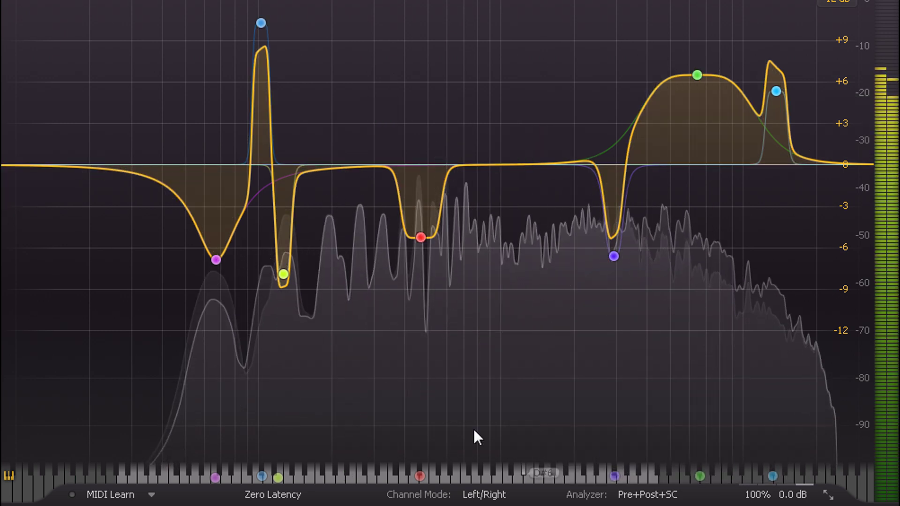
Delete the four low and mid bands and bypass the three high bands
drag(131, 332, 525, 5)
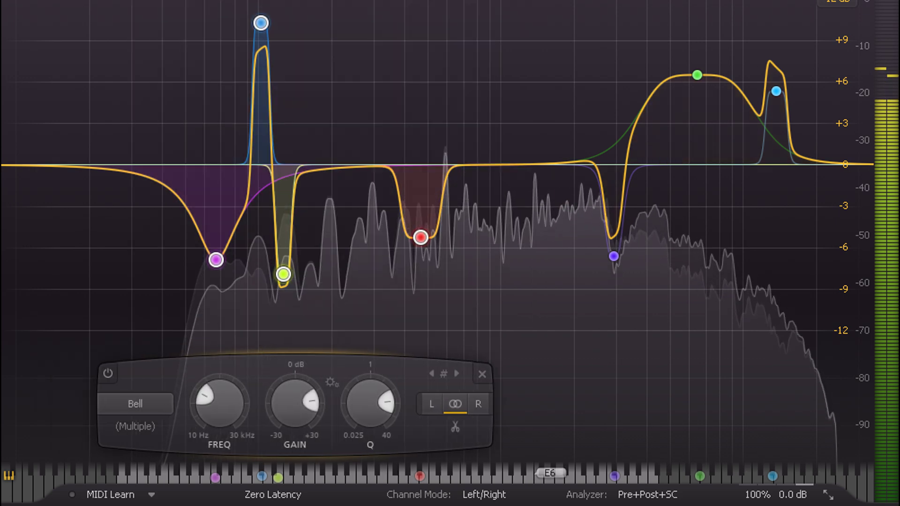
click(486, 374)
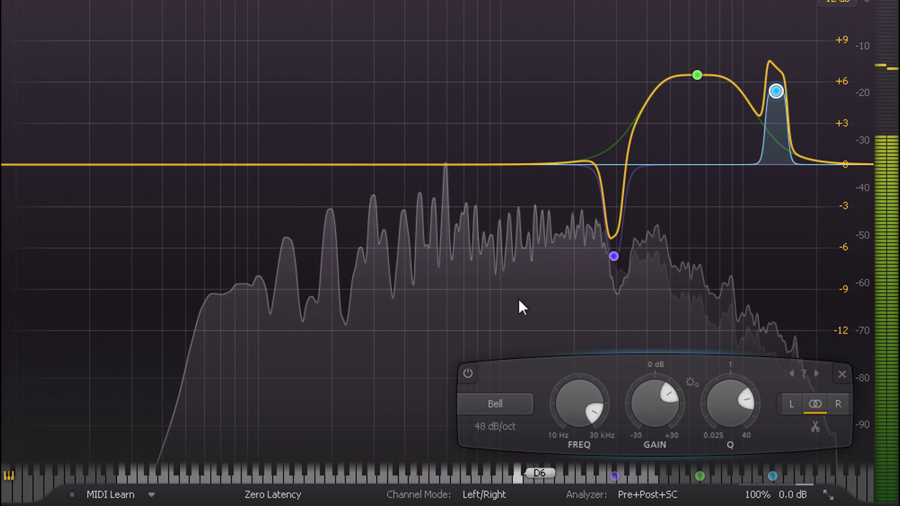
drag(776, 168, 842, 38)
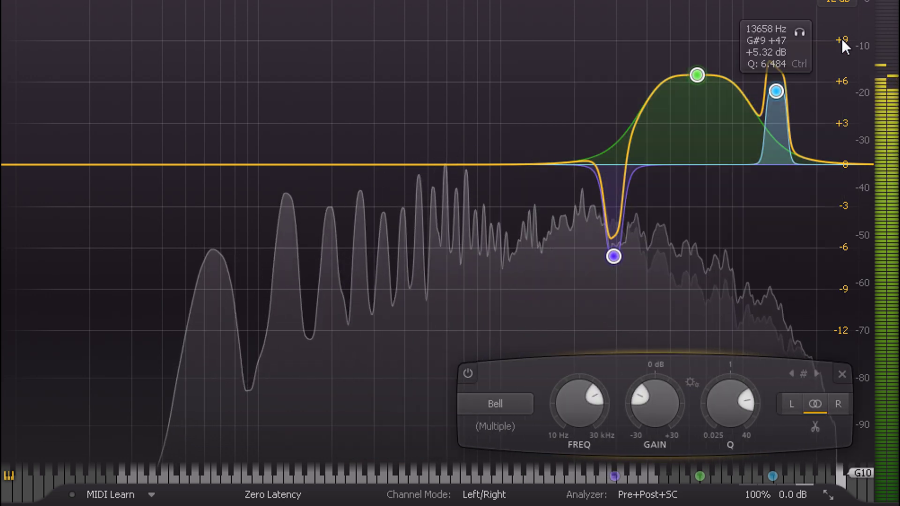
click(470, 371)
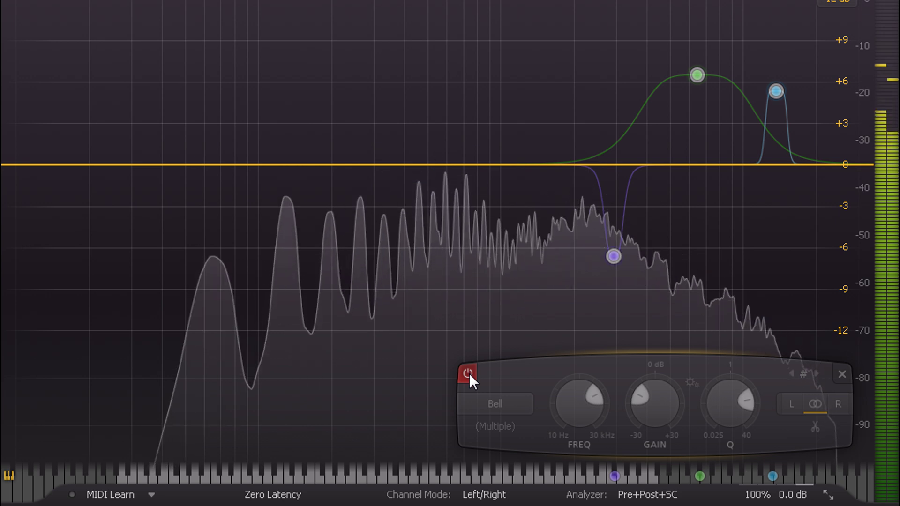
Re-enable the three high bands so their boosts and cut return
click(468, 374)
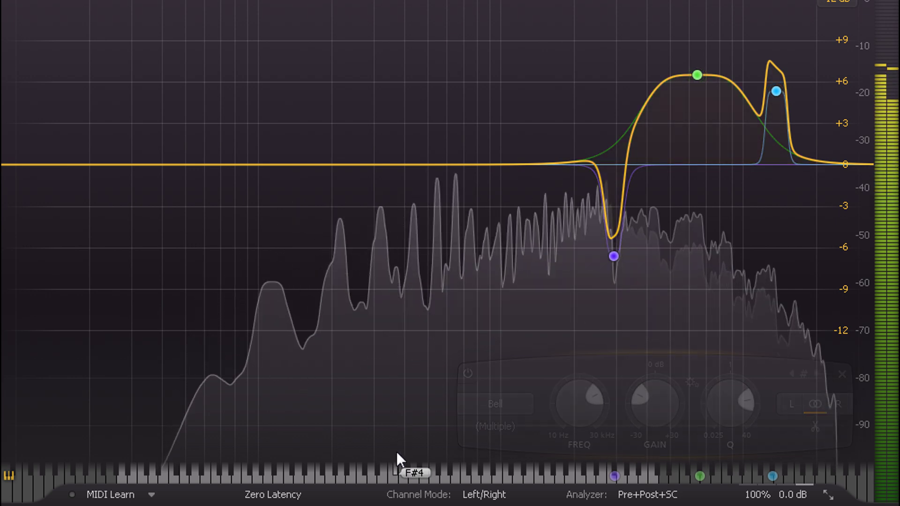
mouse_move(780, 498)
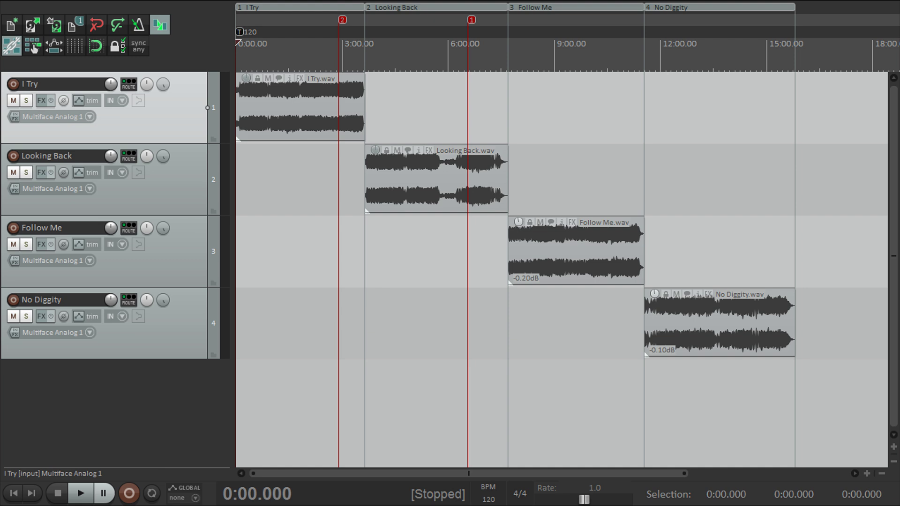
Start EQ Match on a fresh Pro-Q 2 and play Looking Back from marker 1
click(471, 20)
mouse_move(637, 499)
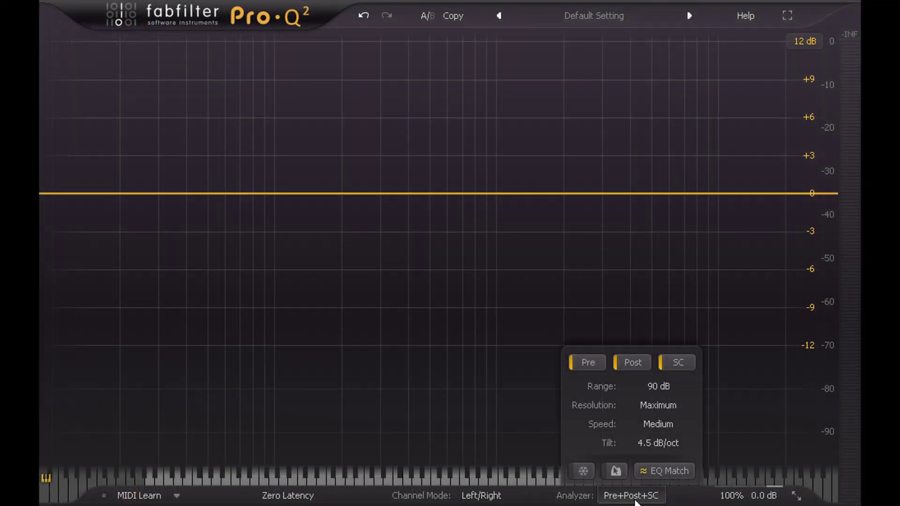
click(671, 470)
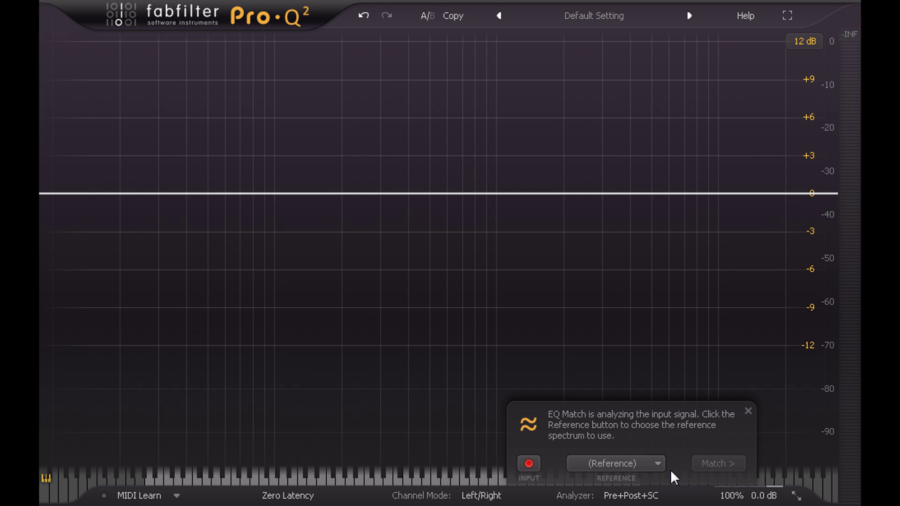
key(space)
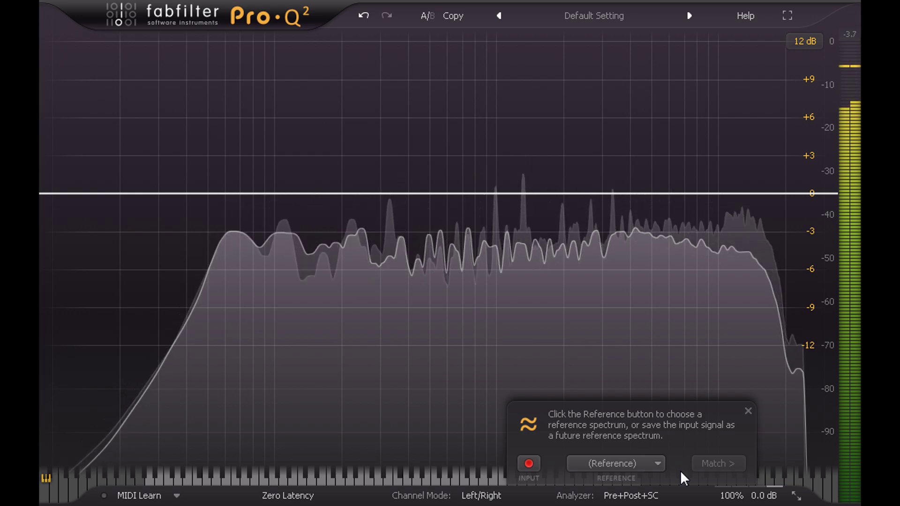
Save the analysed input as reference spectrum 'humbar - looking back', then jump REAPER to marker 2
click(656, 462)
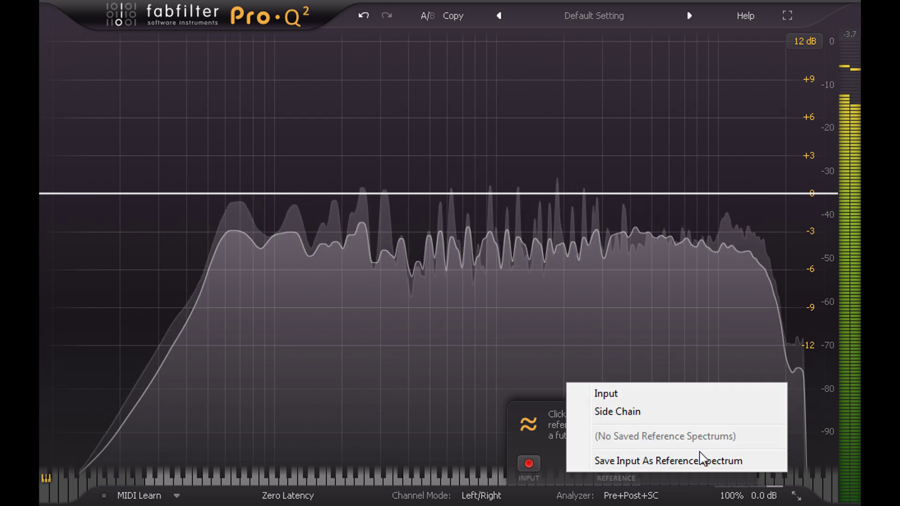
click(739, 464)
text(humbar - looking back)
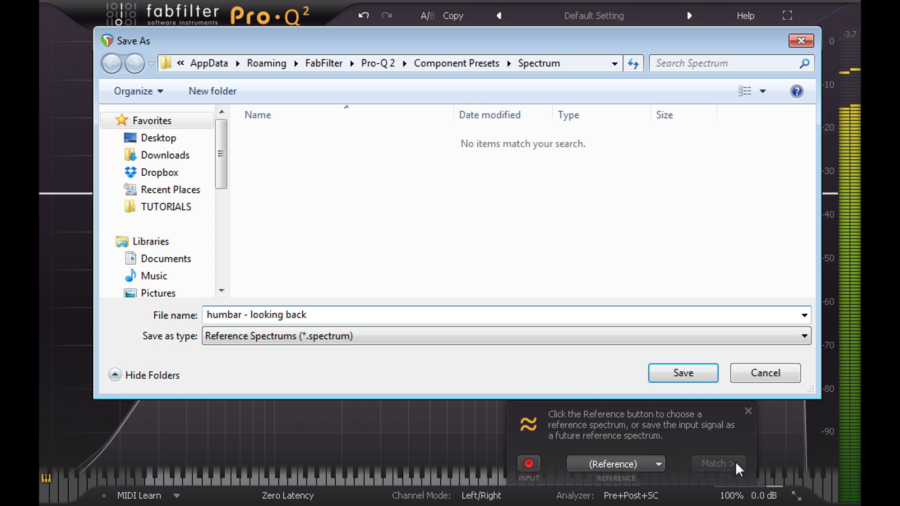
click(681, 372)
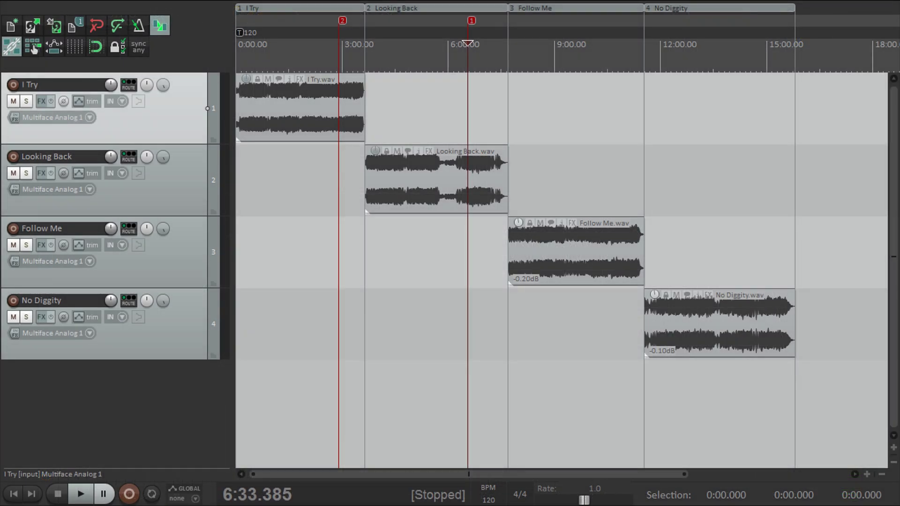
click(343, 20)
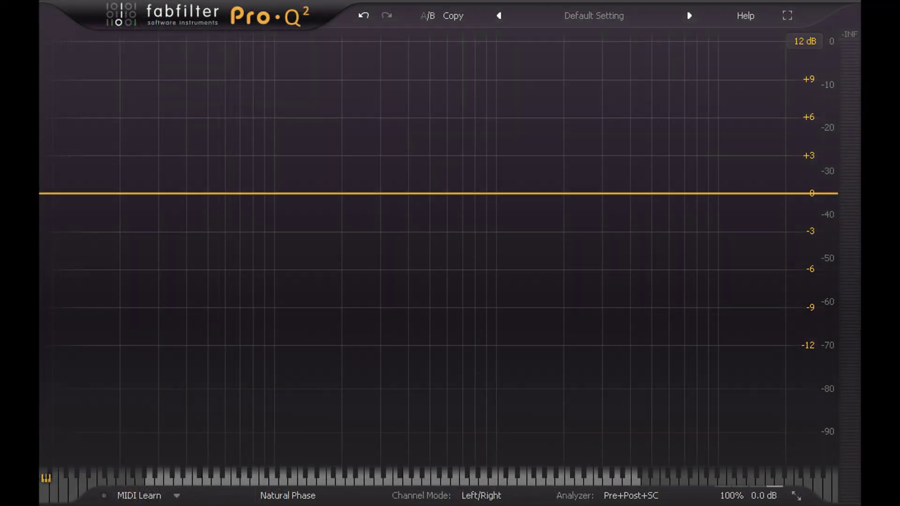
Start EQ Match in the Pro-Q 2 on the I Try track
mouse_move(623, 492)
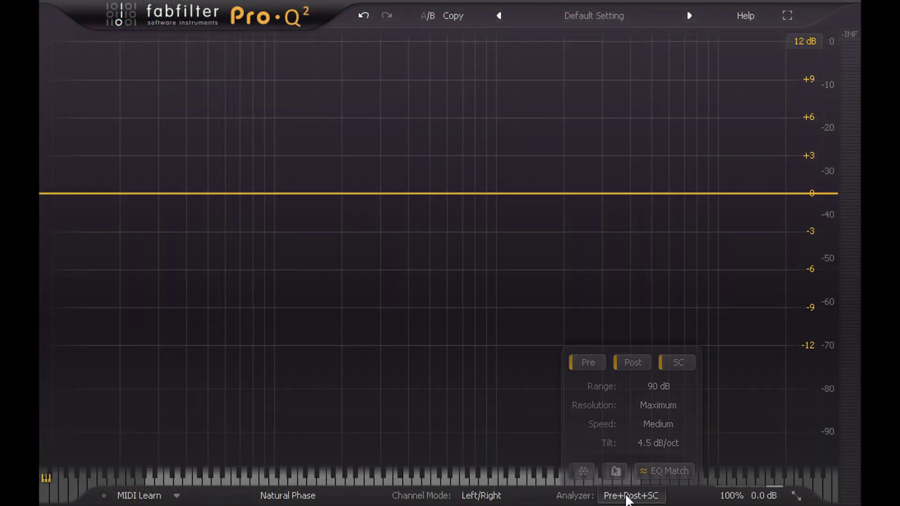
click(672, 470)
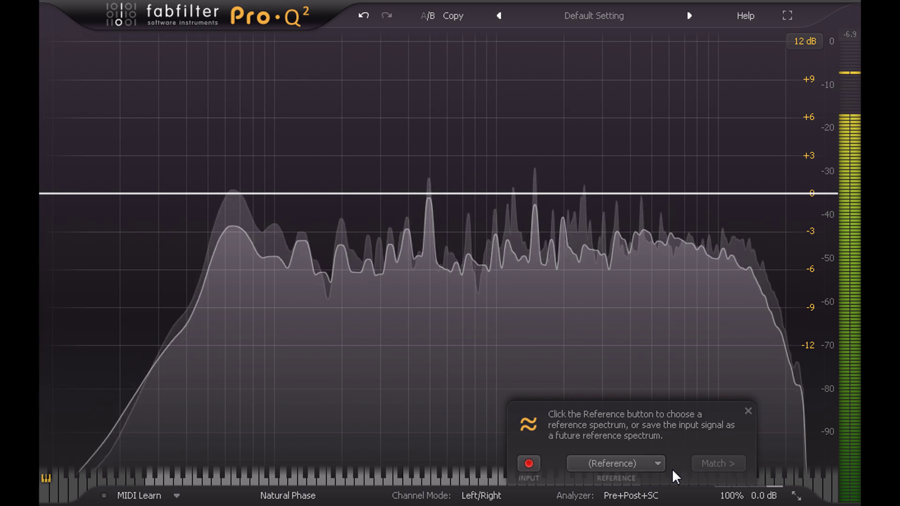
Pick 'humbar - looking back' as the reference spectrum and generate the matching EQ bands
click(643, 463)
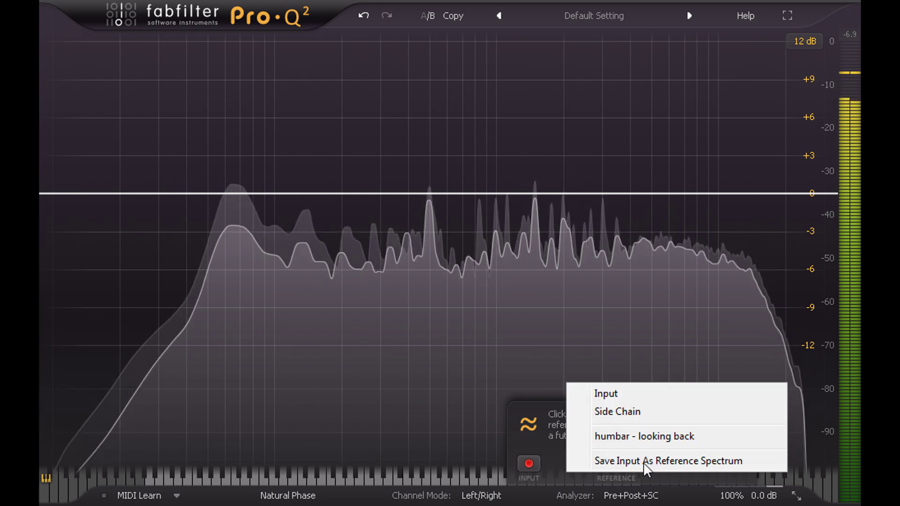
click(668, 438)
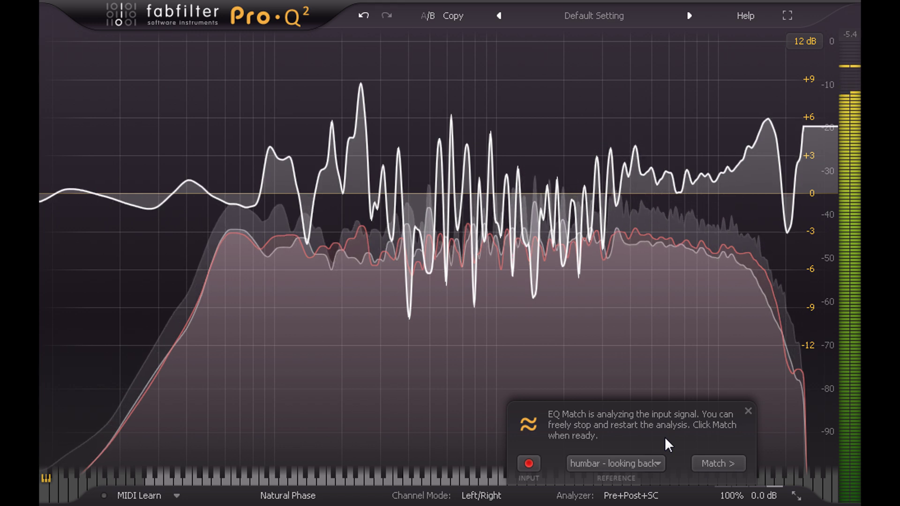
click(719, 463)
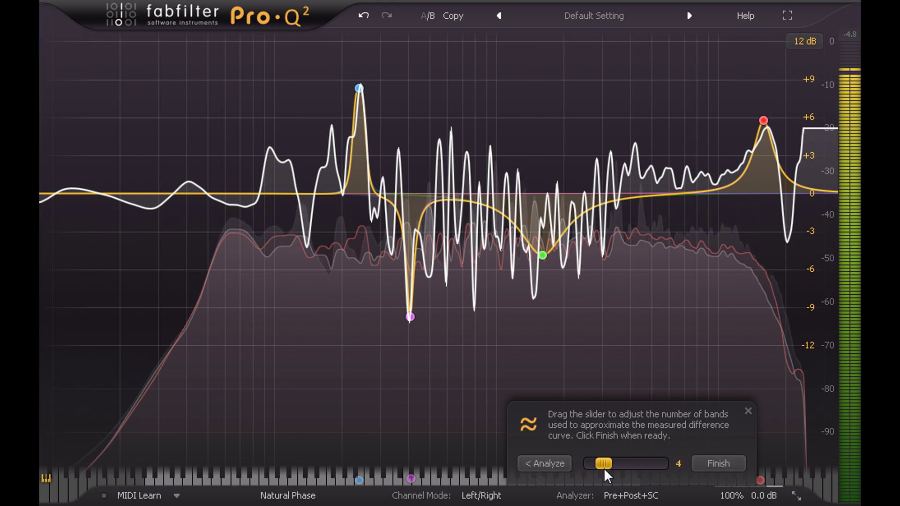
click(716, 463)
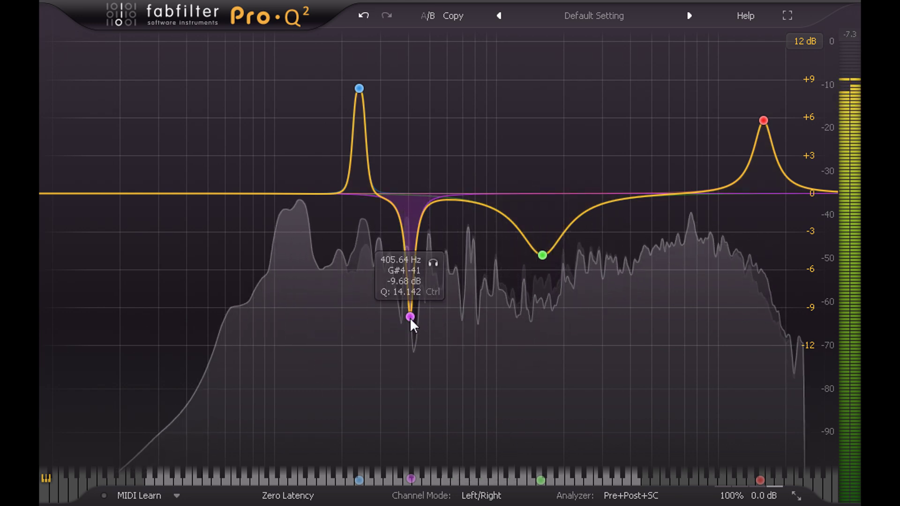
mouse_move(410, 320)
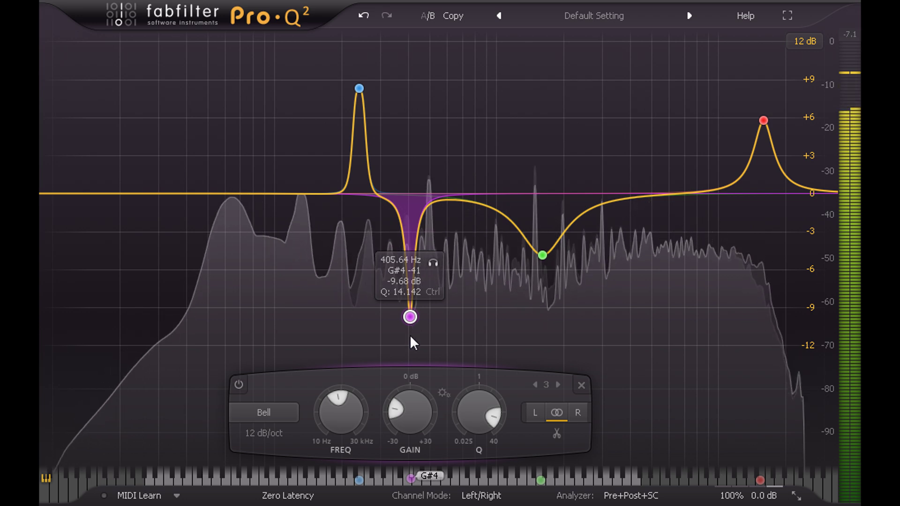
click(240, 384)
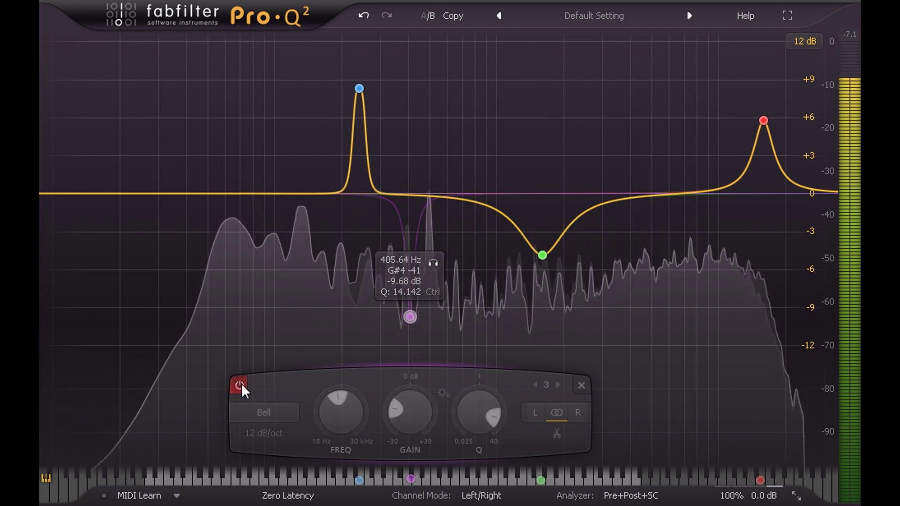
click(240, 385)
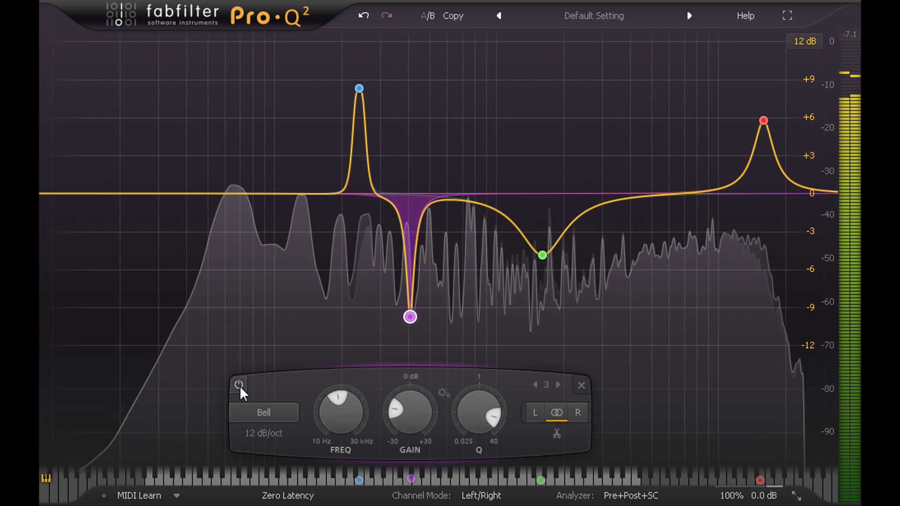
click(580, 385)
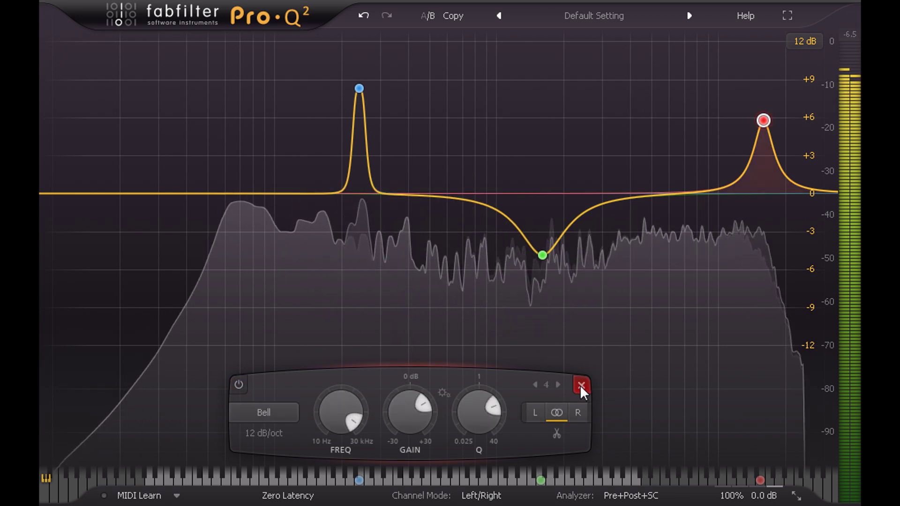
click(359, 88)
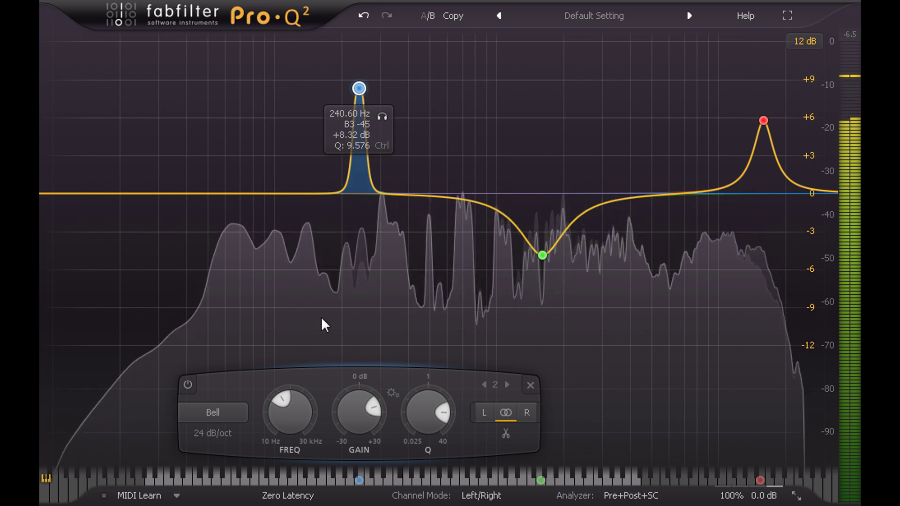
click(187, 385)
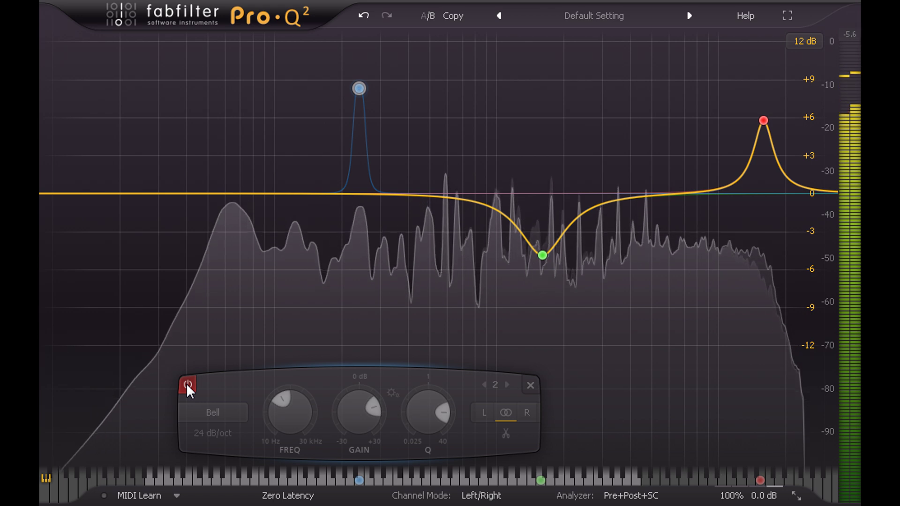
click(187, 385)
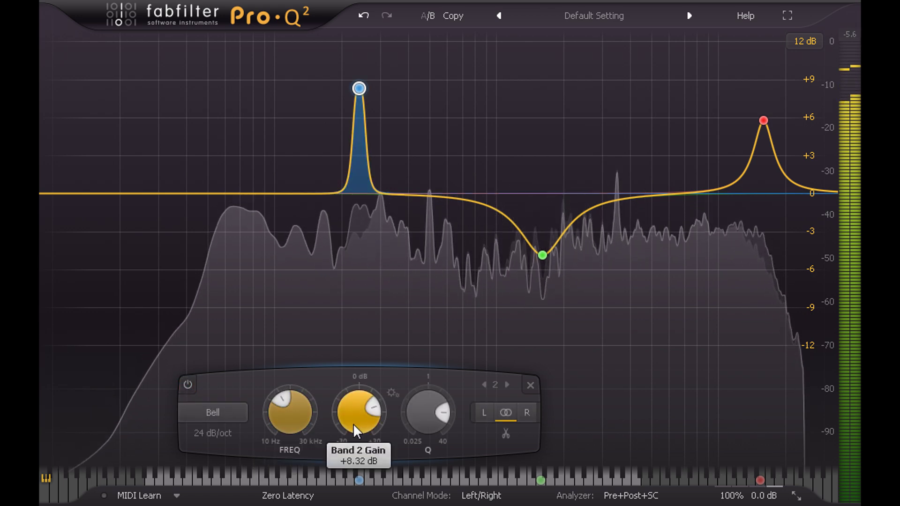
drag(353, 424, 355, 459)
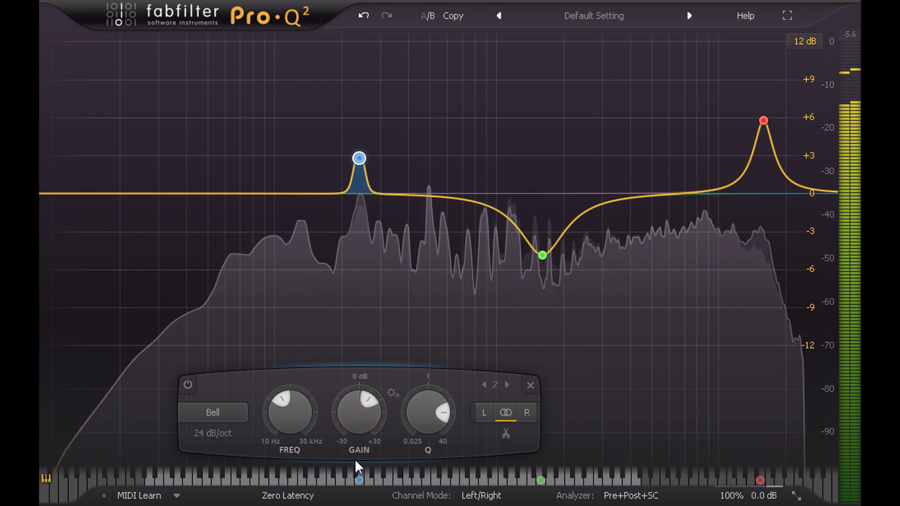
click(185, 386)
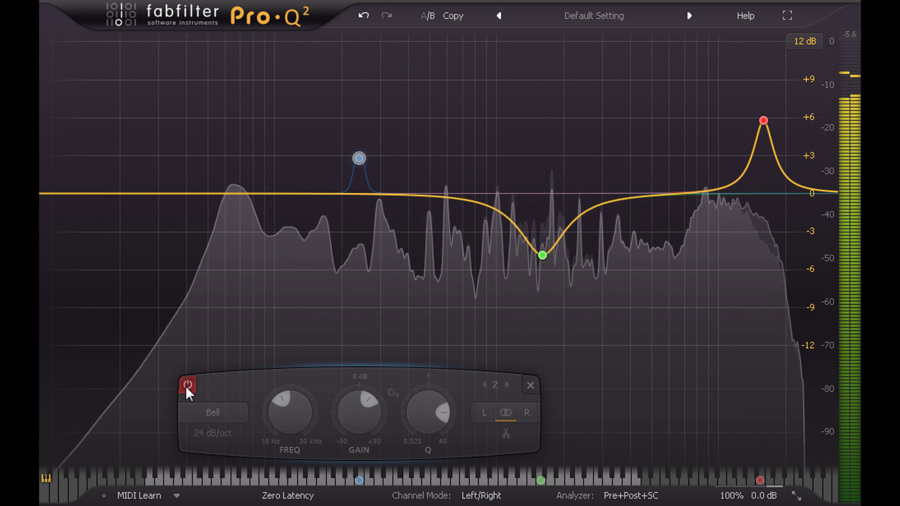
click(185, 386)
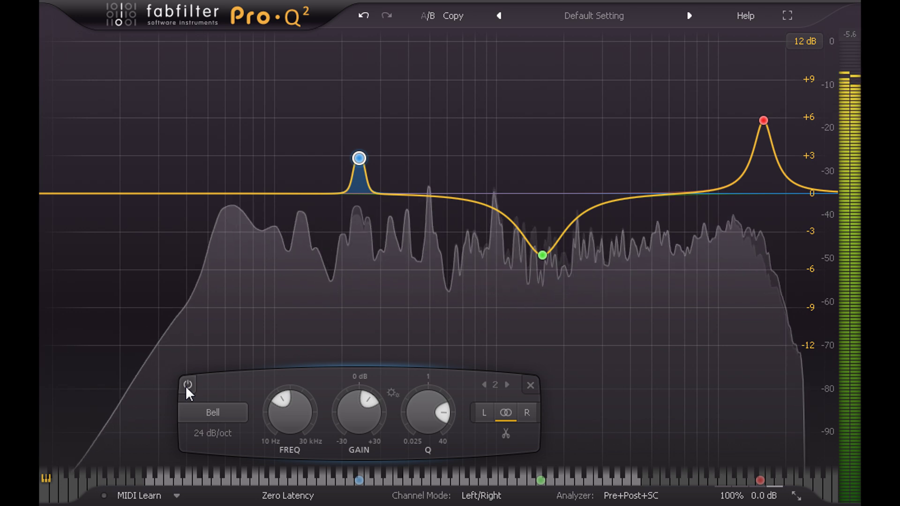
A/B the midrange dip band, then make it shallower at about -1.85 dB
click(543, 254)
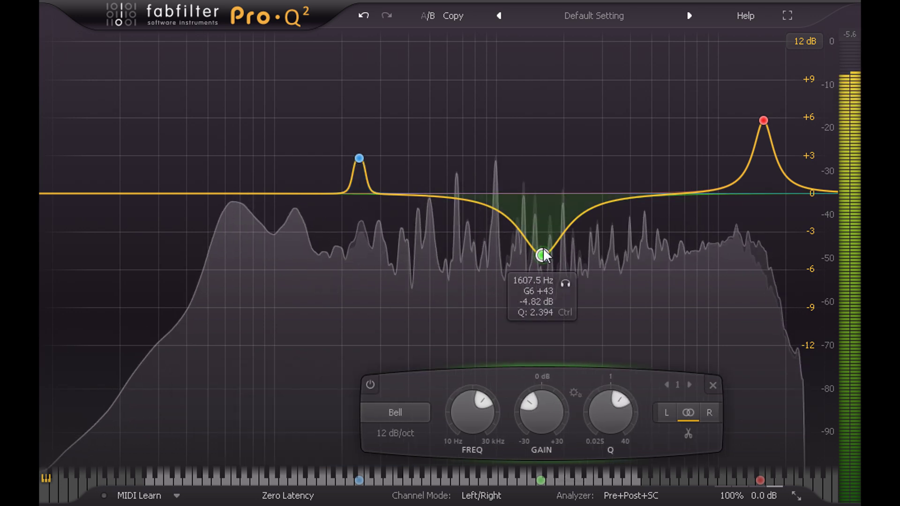
click(371, 383)
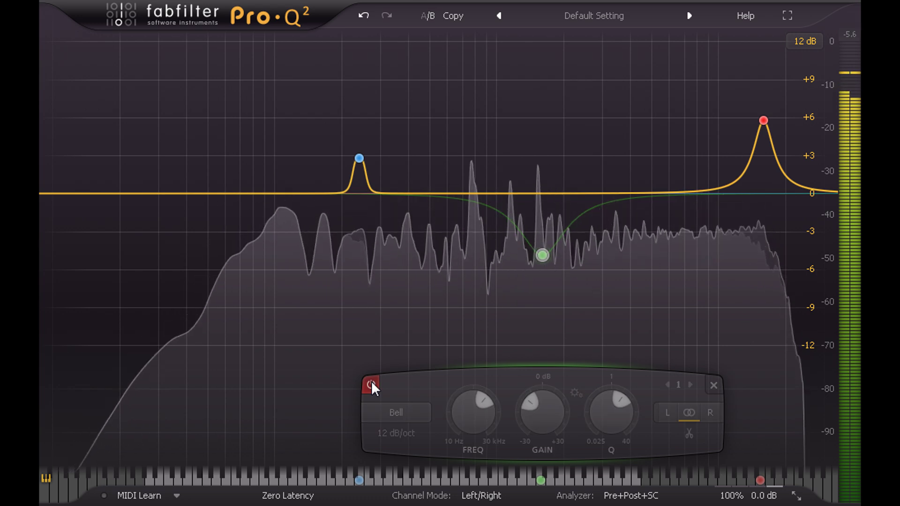
click(371, 381)
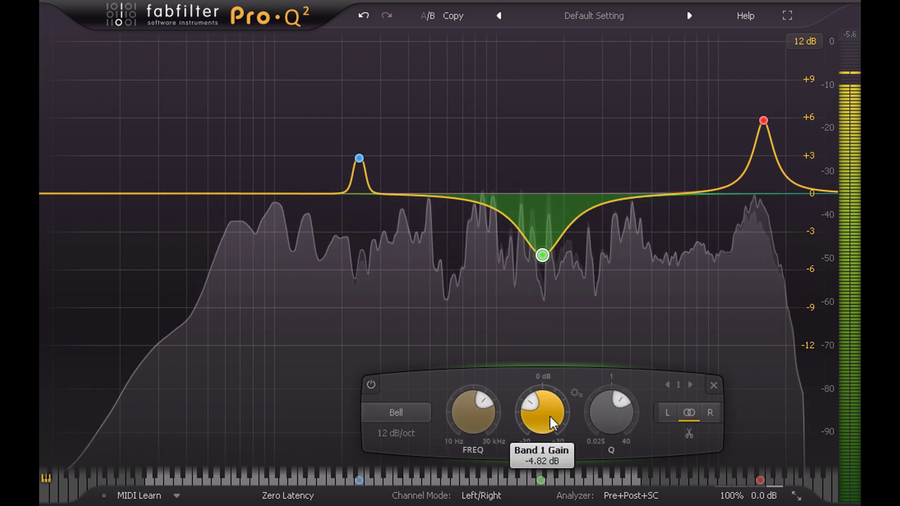
drag(548, 412, 553, 364)
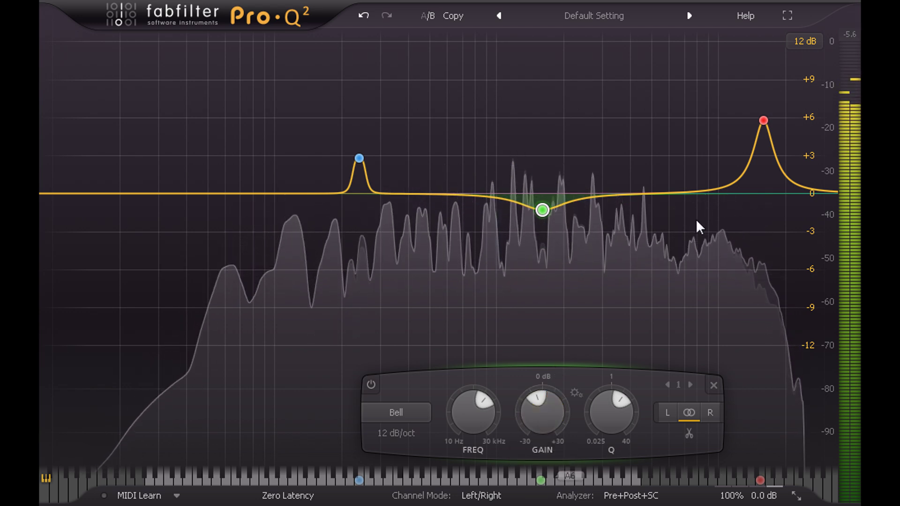
A/B the high-frequency peak, then lower it to about +2.3 dB and widen its Q
click(765, 121)
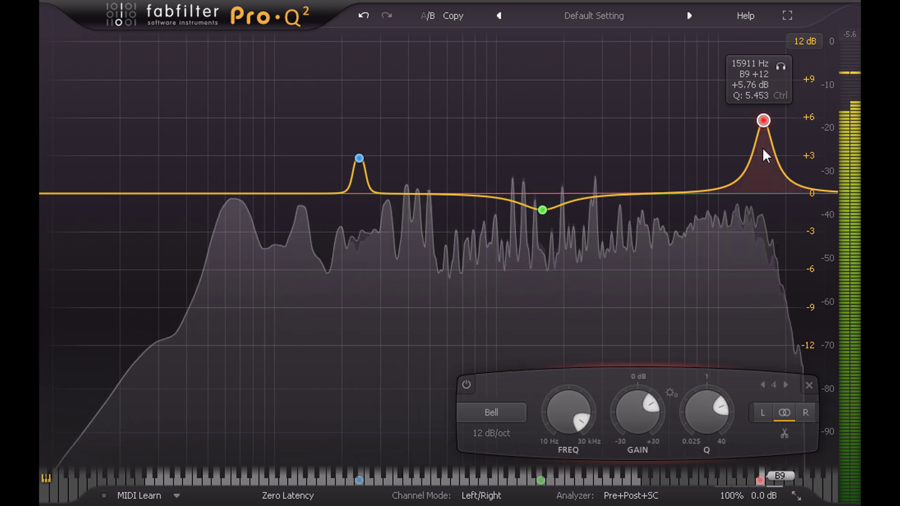
click(467, 384)
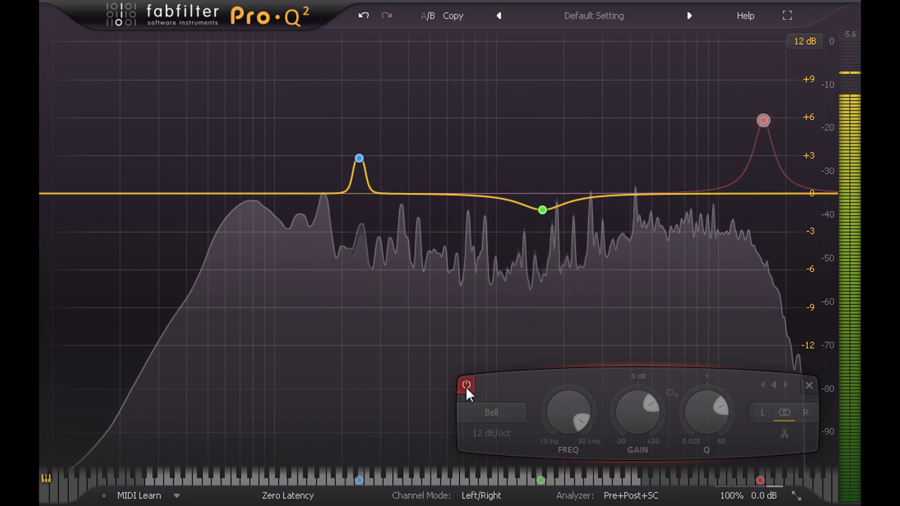
click(466, 385)
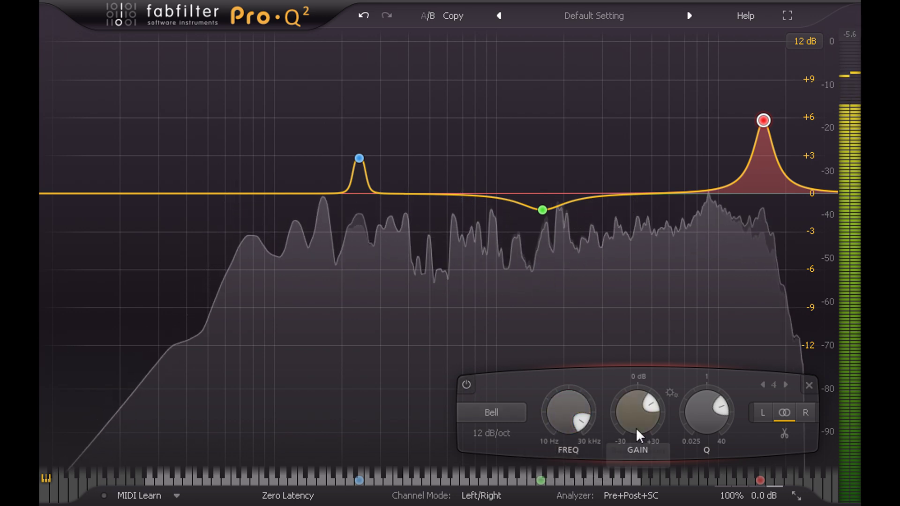
drag(636, 428, 638, 450)
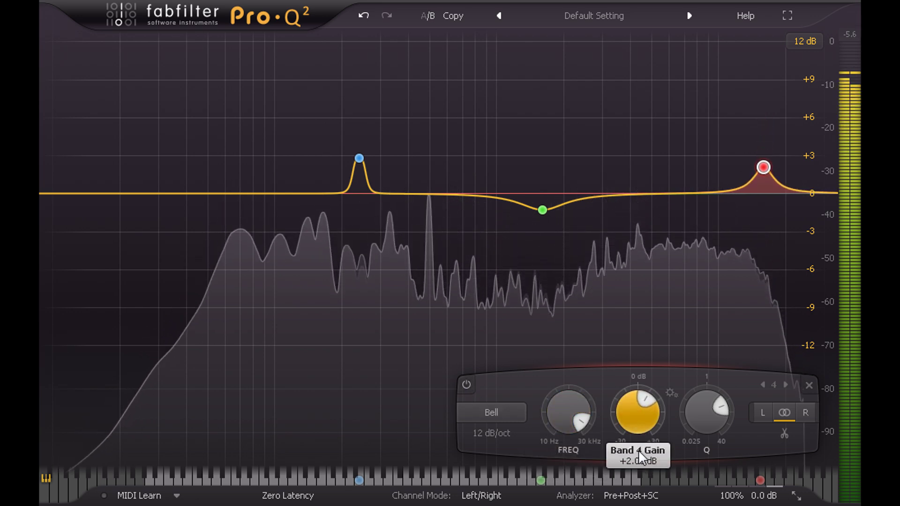
drag(699, 423, 699, 479)
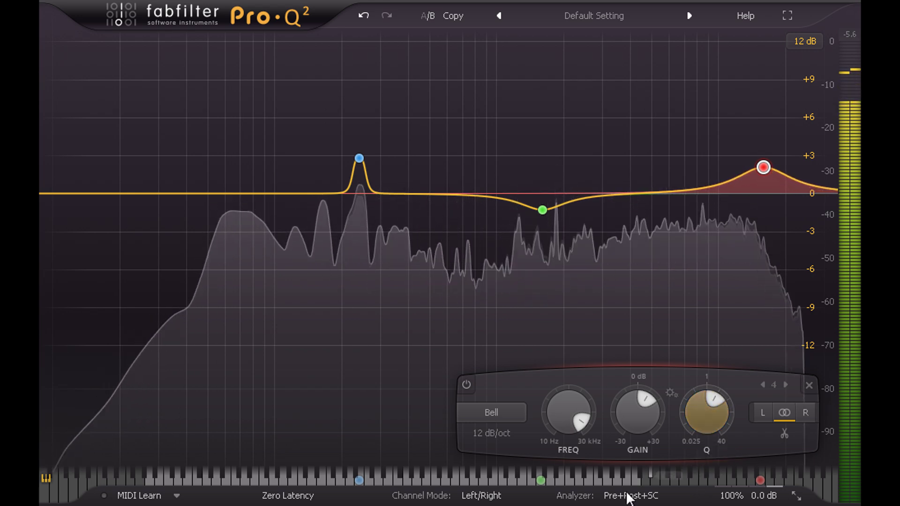
Switch to Natural Phase, trim band 4 toward +1.56 dB, and lower Gain Scale to about 80%
click(286, 497)
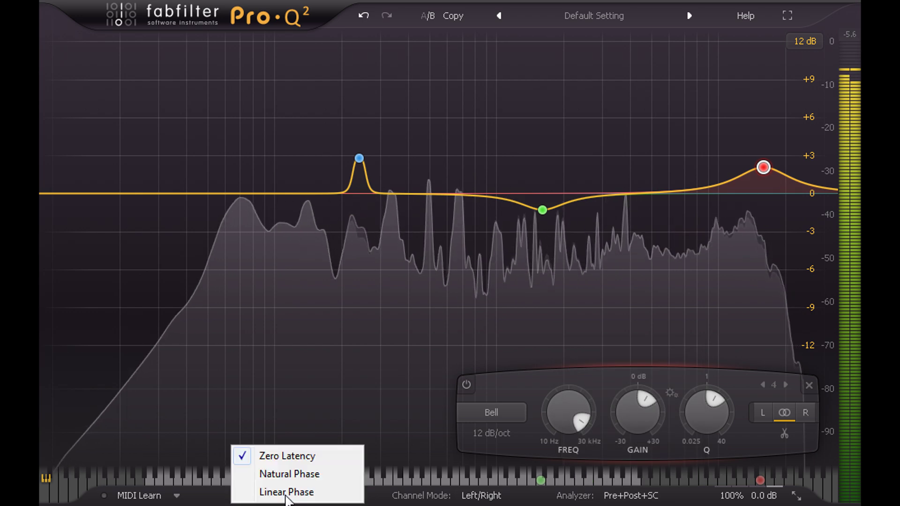
click(320, 478)
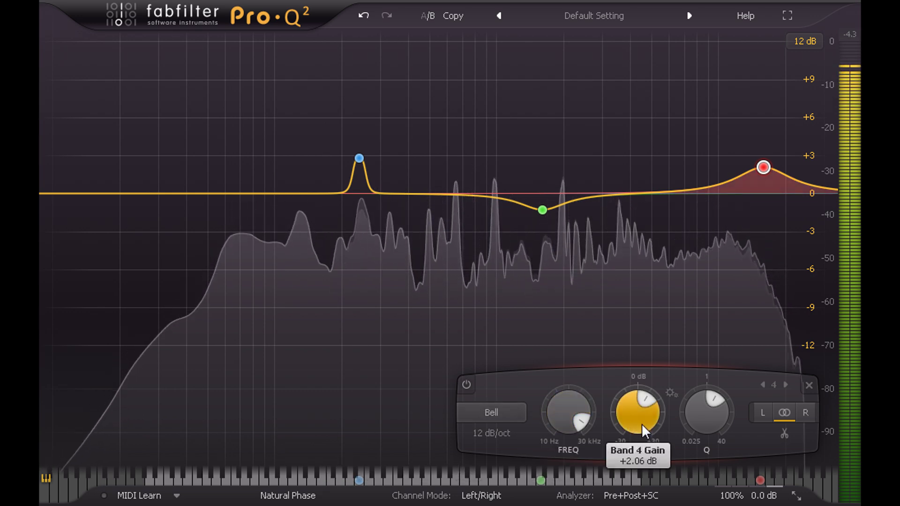
drag(642, 424, 642, 429)
mouse_move(733, 483)
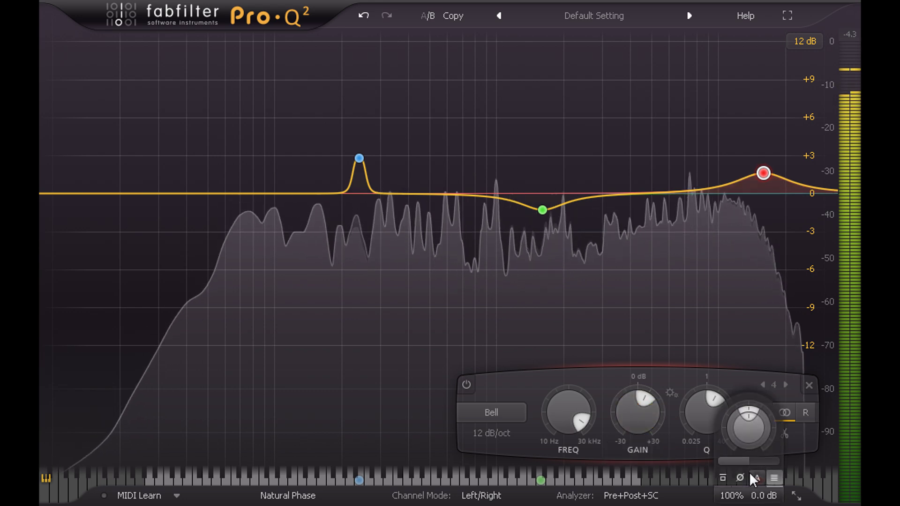
drag(745, 460, 719, 465)
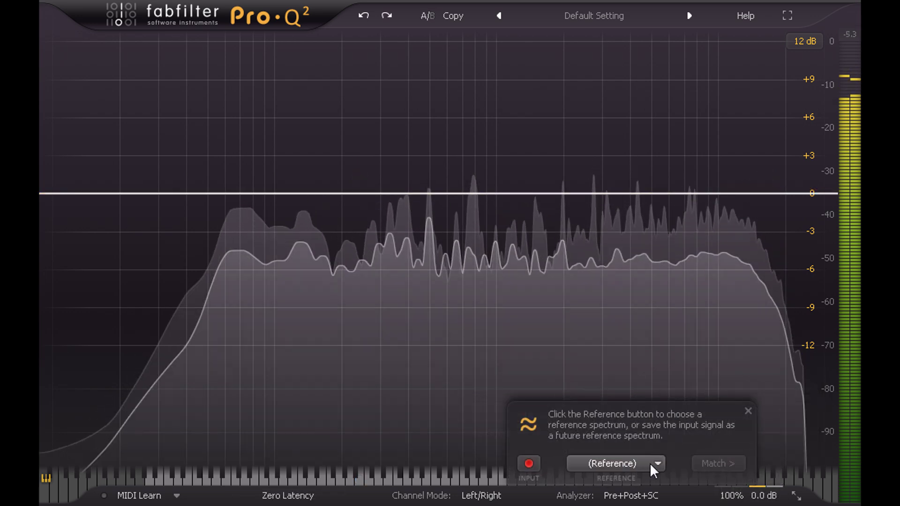
Match against ACDC - Back In Black with 4 bands, then pull Gain Scale down toward flat
click(656, 465)
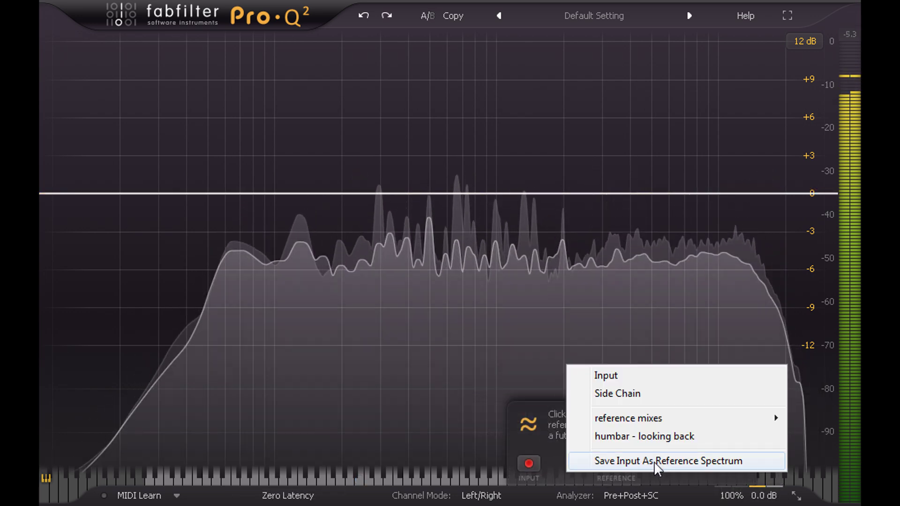
mouse_move(677, 419)
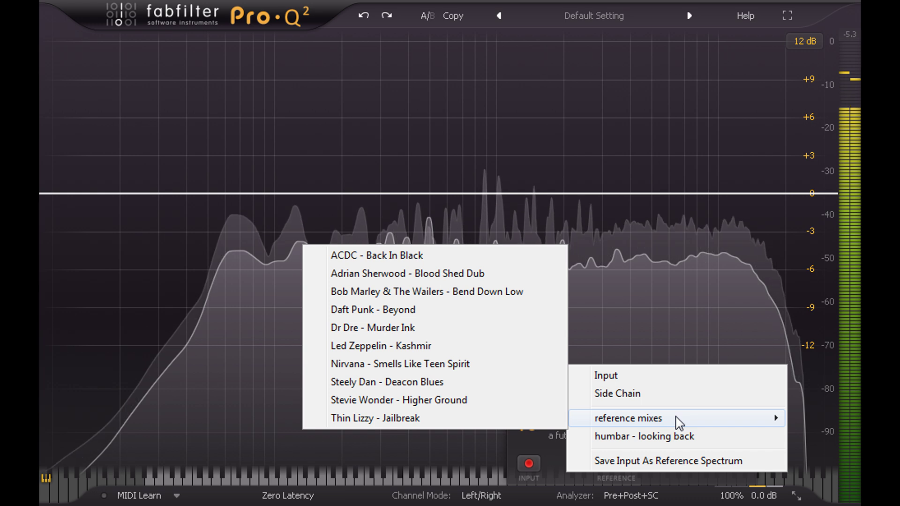
click(453, 263)
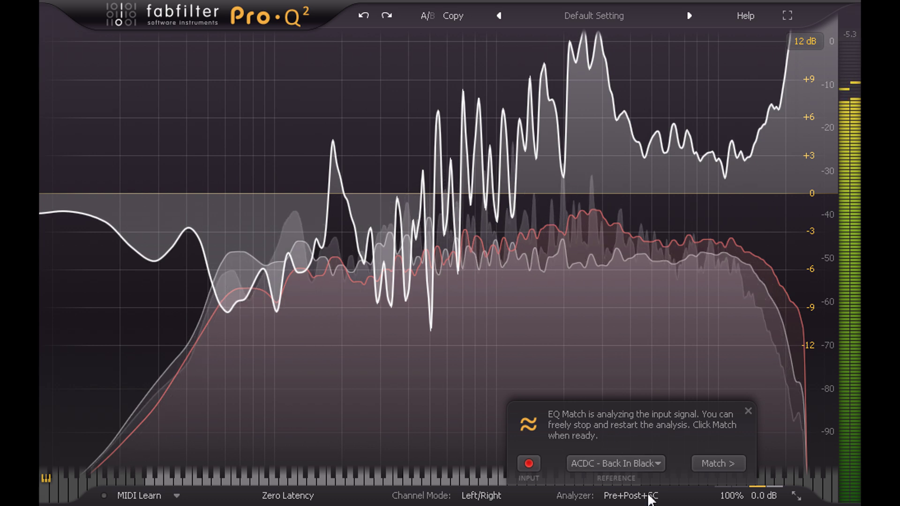
click(723, 463)
drag(612, 463, 595, 461)
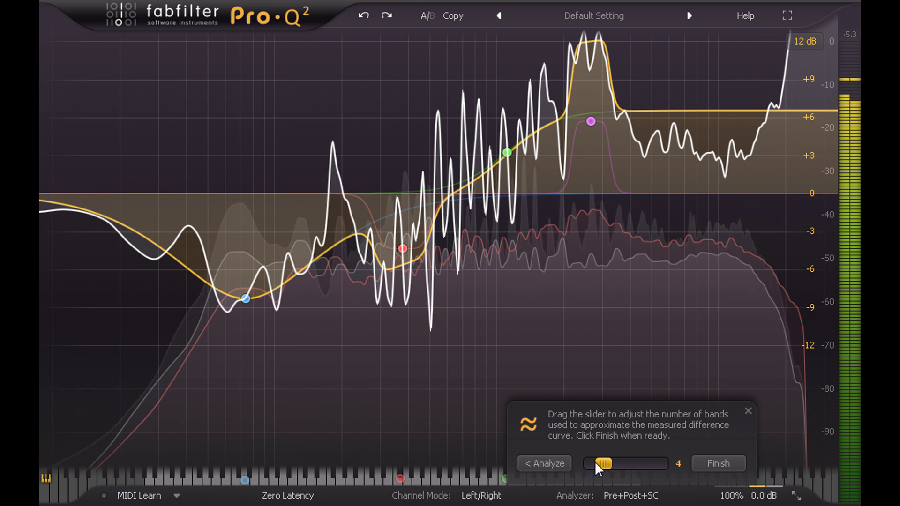
click(721, 461)
mouse_move(731, 495)
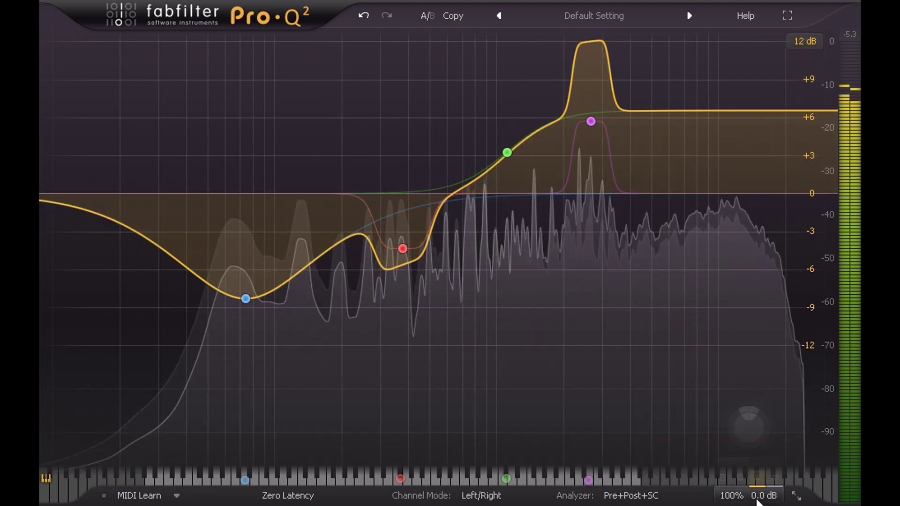
drag(746, 457, 649, 469)
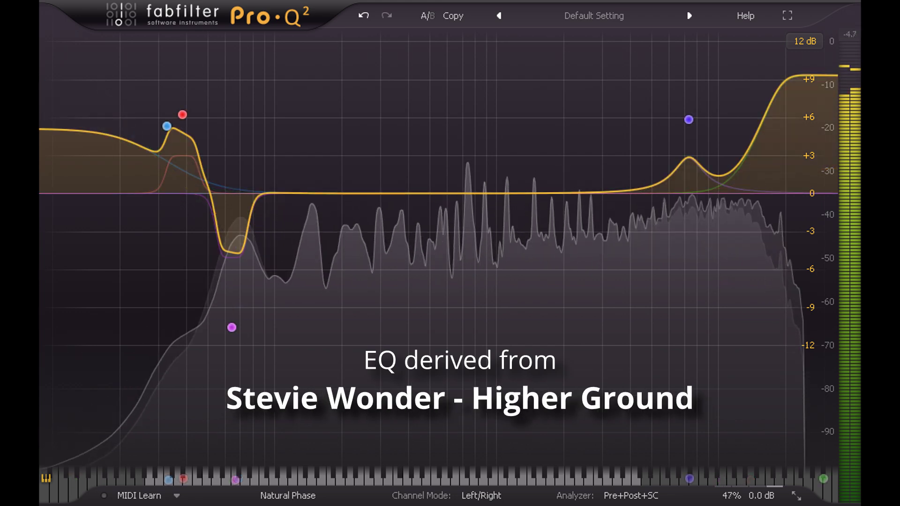
Switch on Auto Gain so the A button lights orange
mouse_move(755, 501)
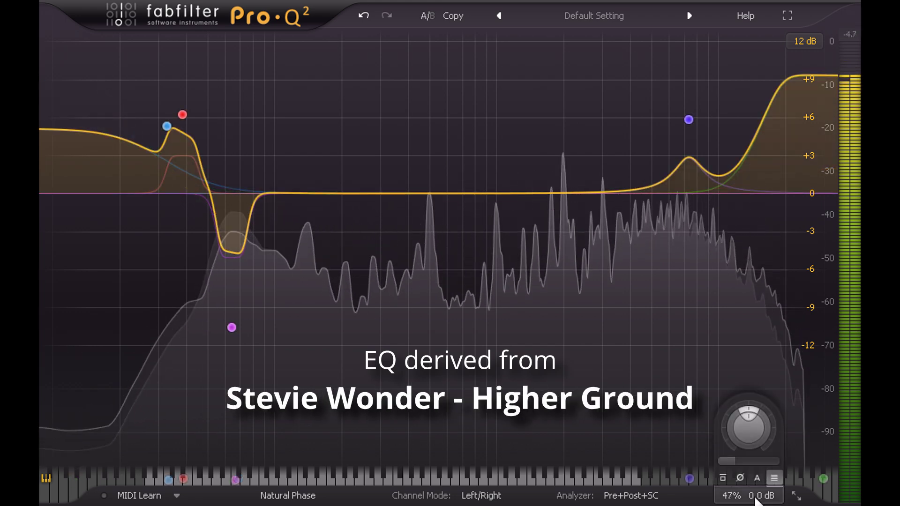
click(760, 477)
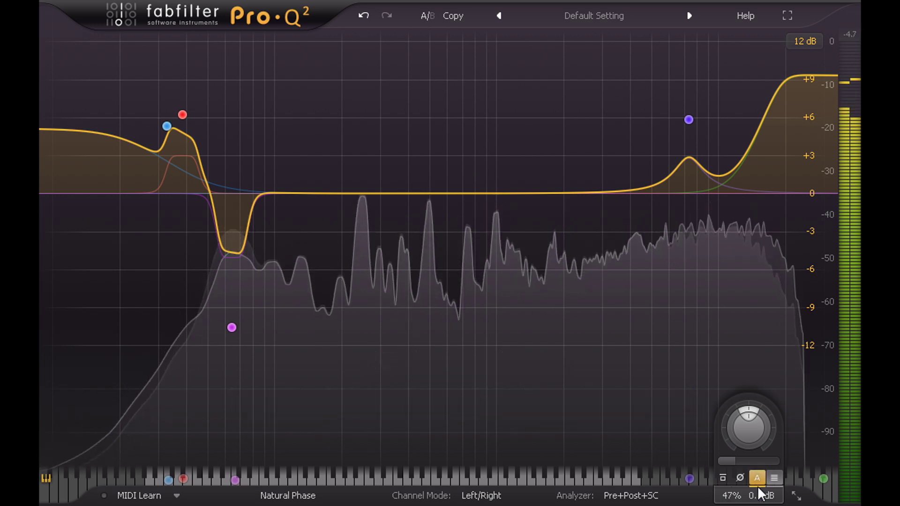